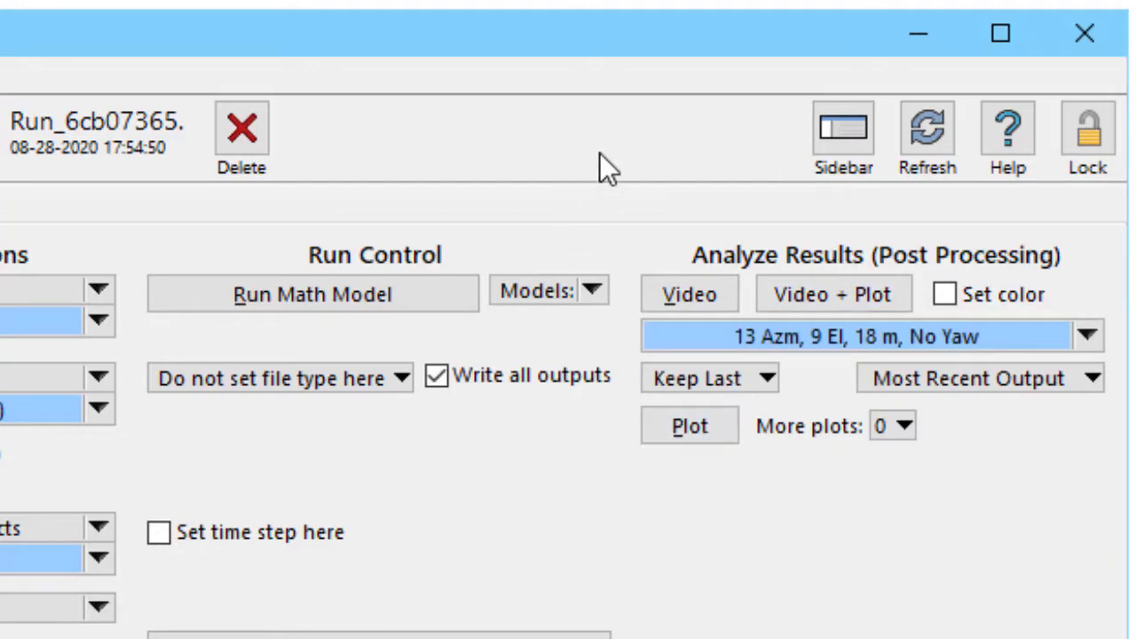
- Play the Baseline lane-change animation while orbiting and zooming the 3-D camera around the car
left_click(828, 293)
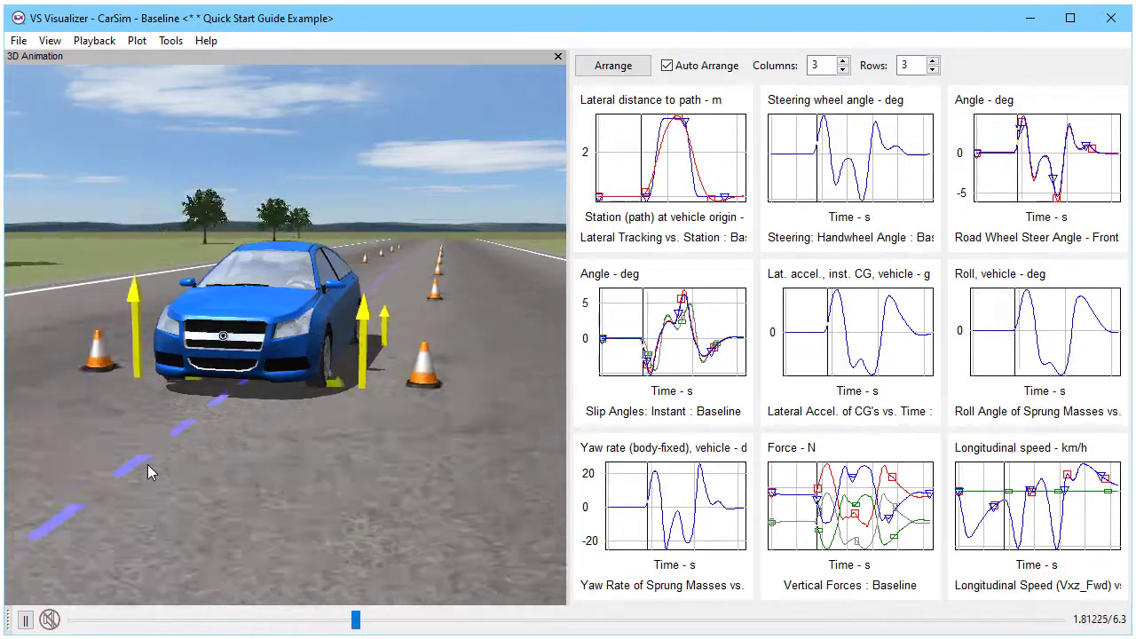
left_click_drag(169, 467, 218, 473)
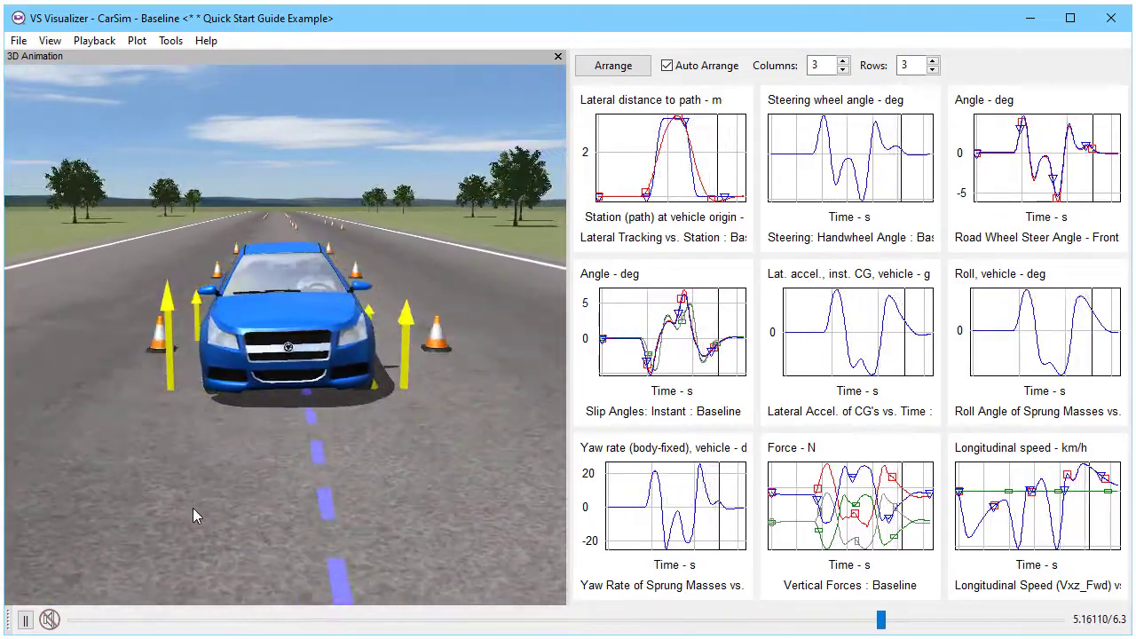
right_click_drag(193, 508, 252, 147)
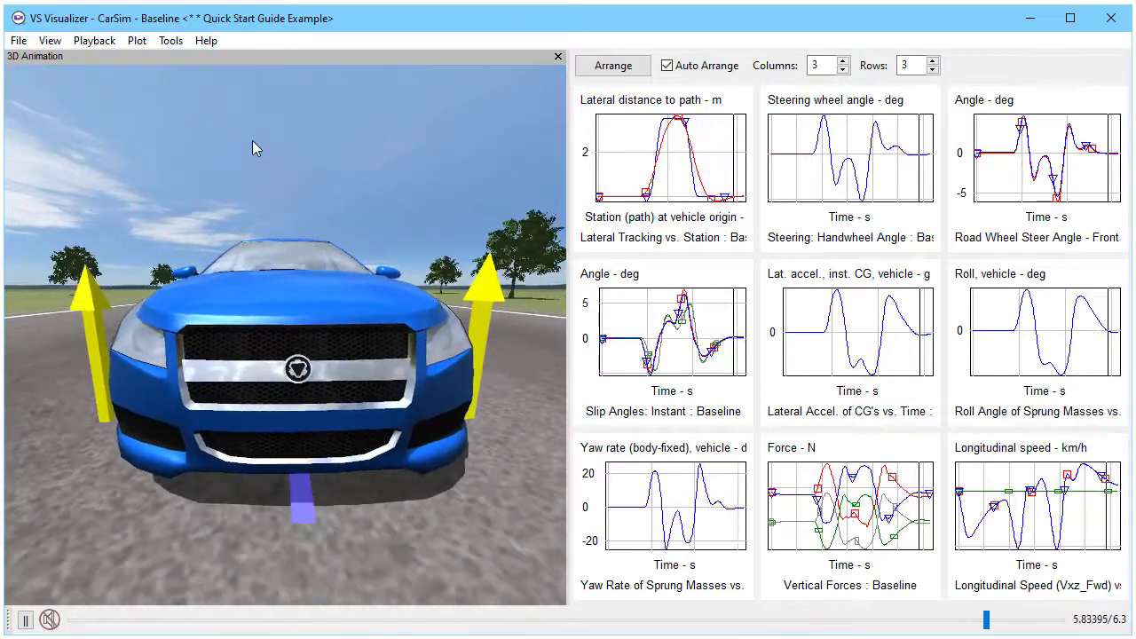
right_click_drag(255, 146, 307, 543)
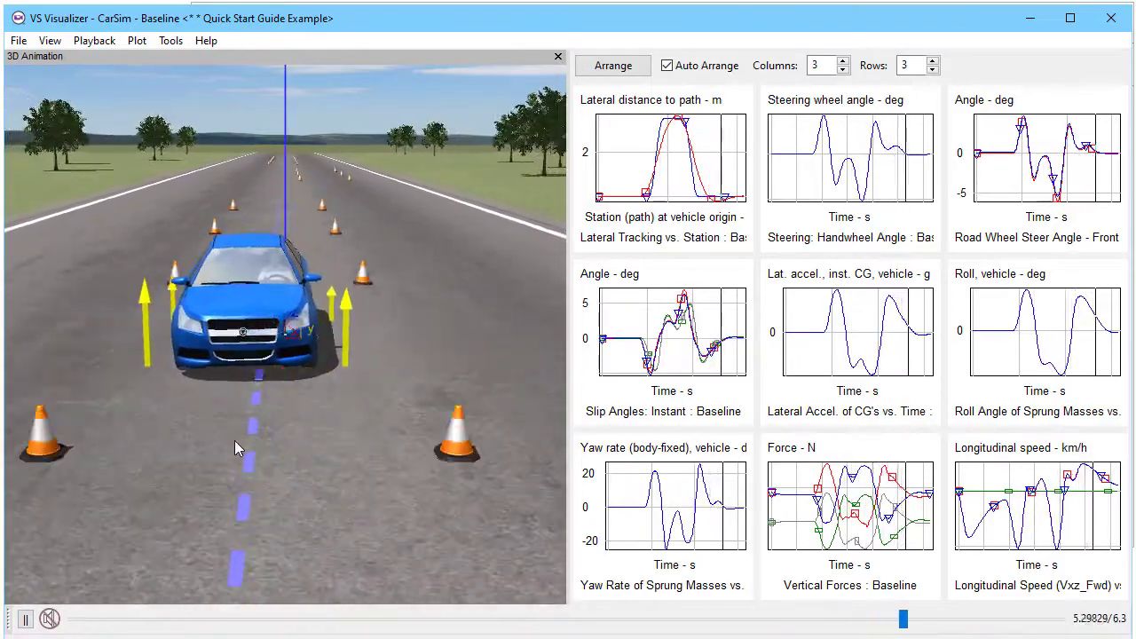
left_click_drag(234, 440, 320, 304)
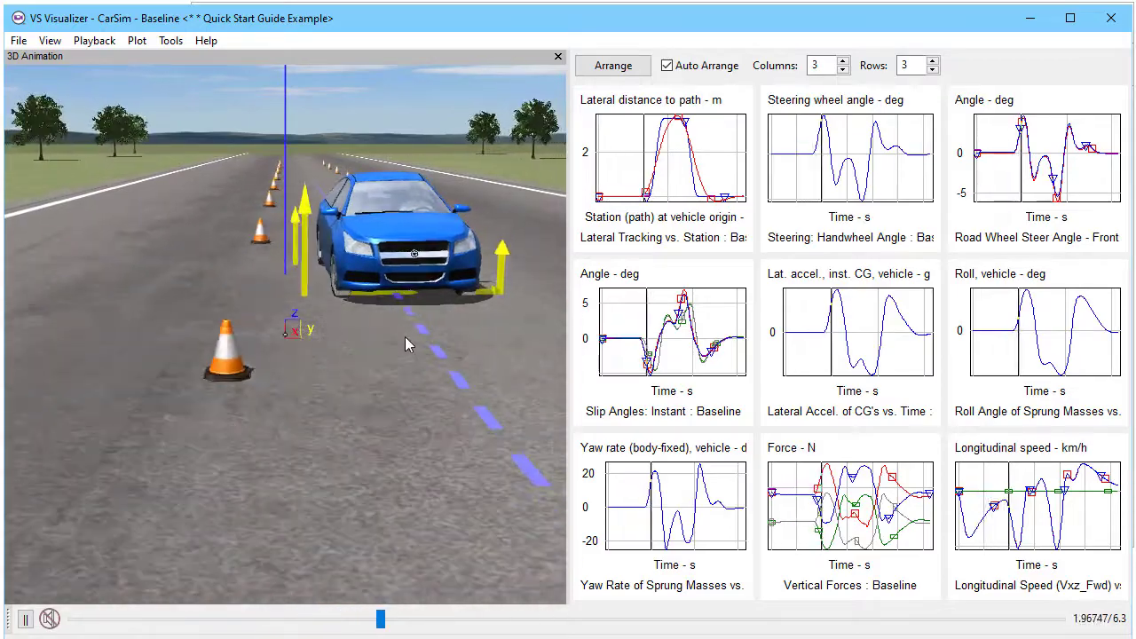
left_click_drag(180, 494, 29, 413)
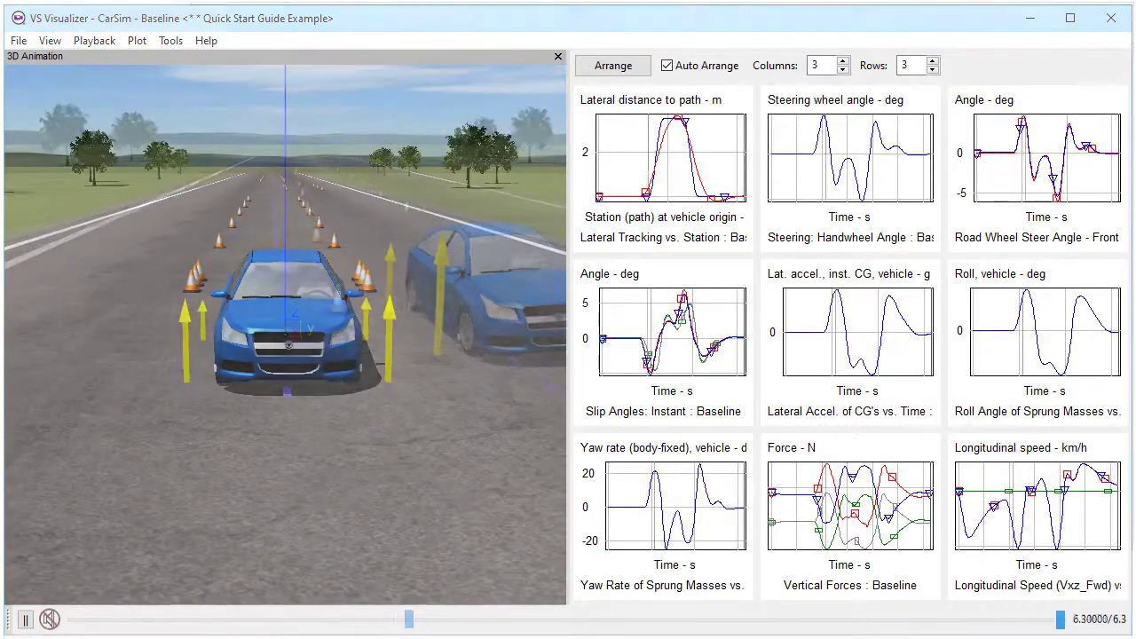
- Pause and resume the animation with the Pause/Play button and the spacebar, ending paused
left_click(25, 618)
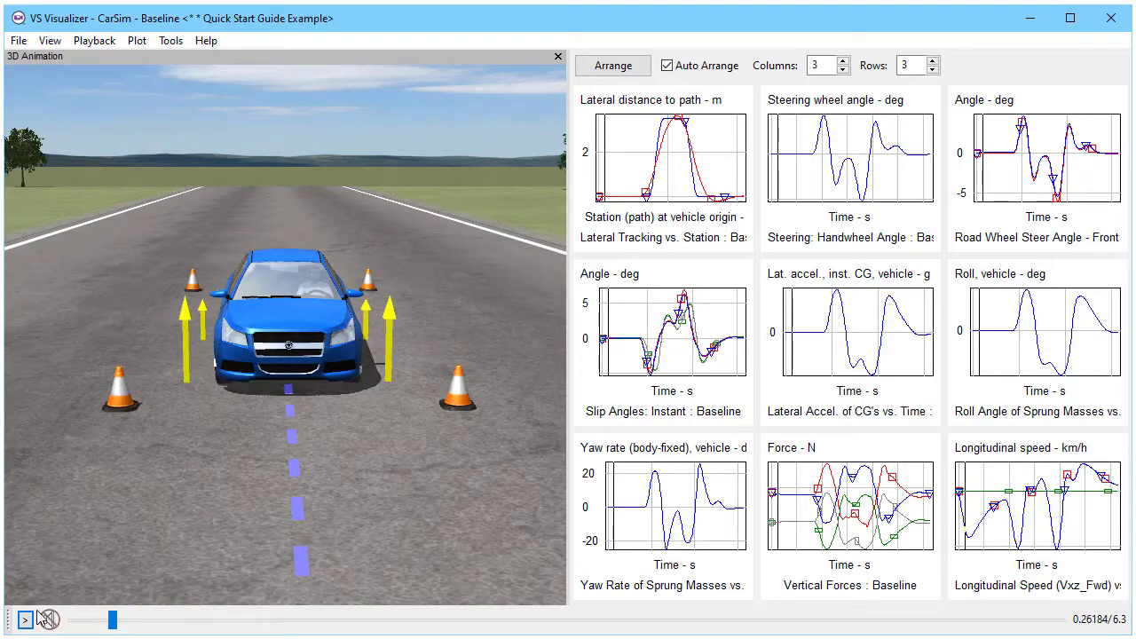
left_click(25, 620)
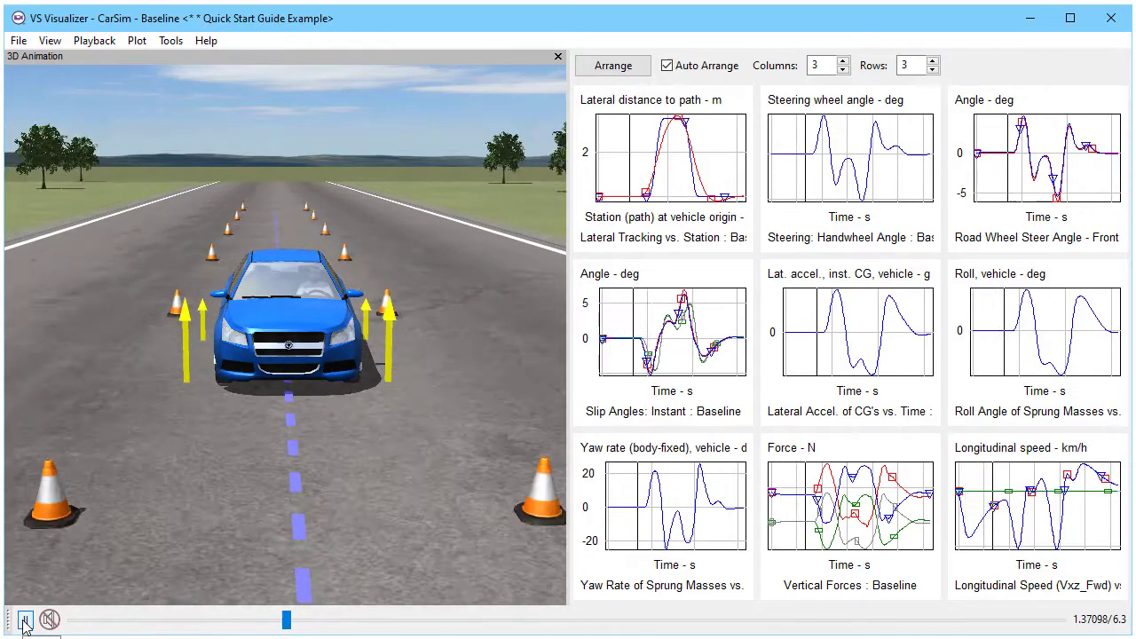
key("space")
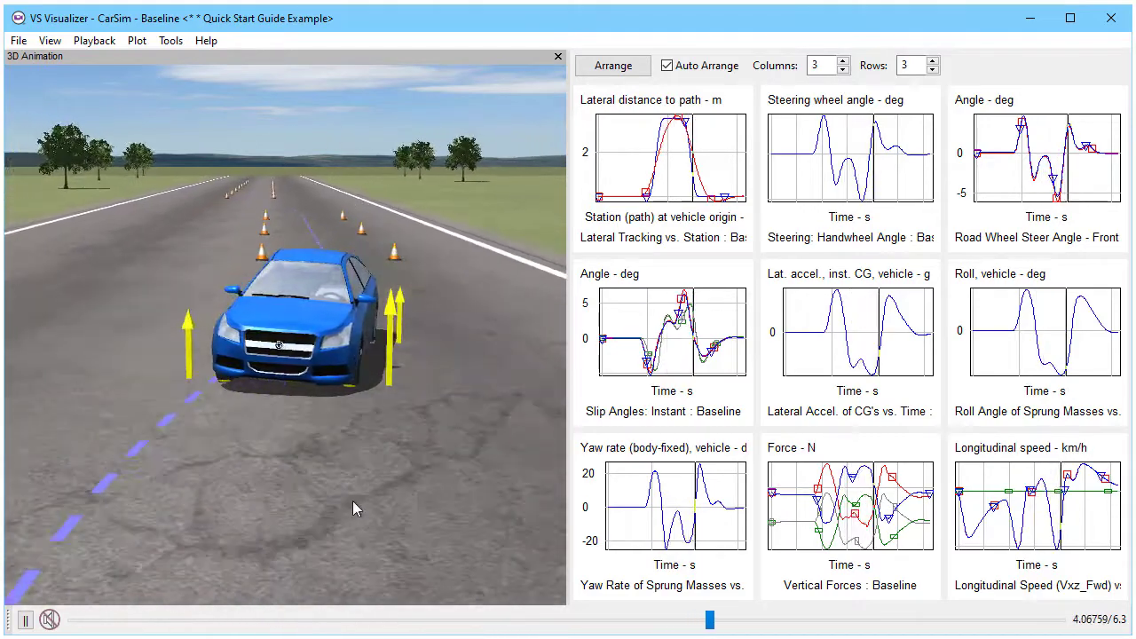
key("space")
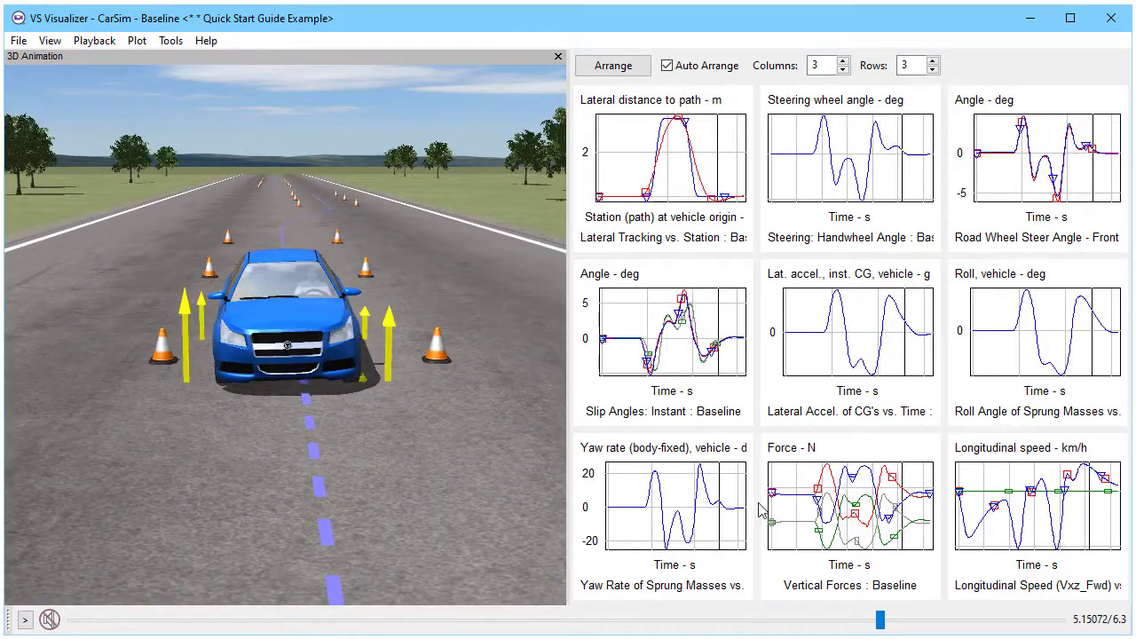
- Step the paused animation frame by frame back and forward, leaving it at 3.85 s
key("Left")
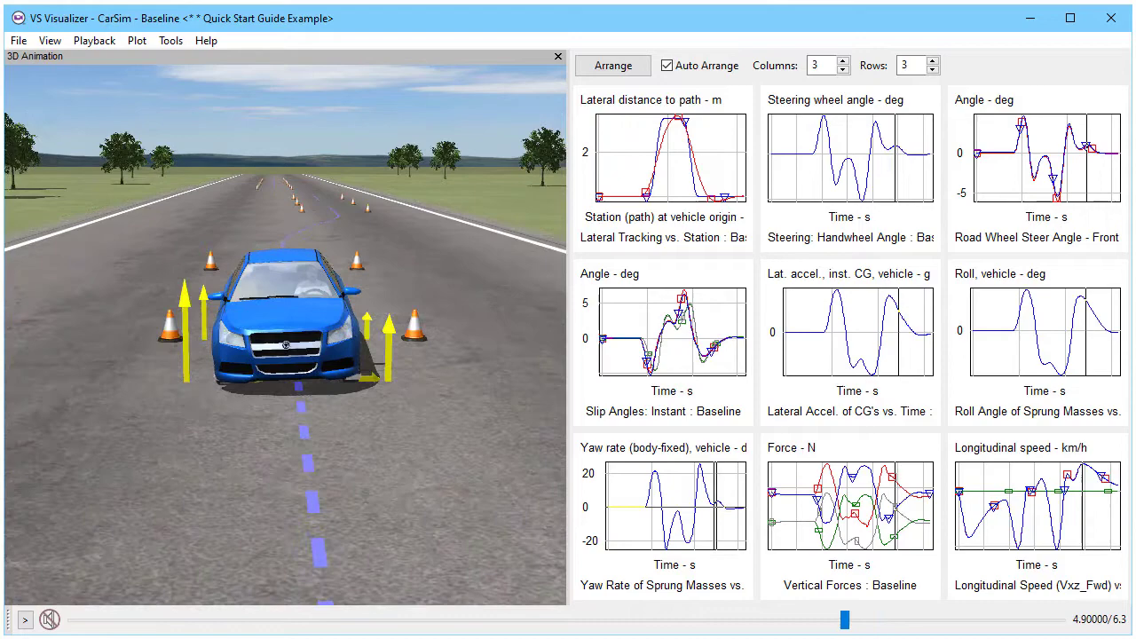
key("Right")
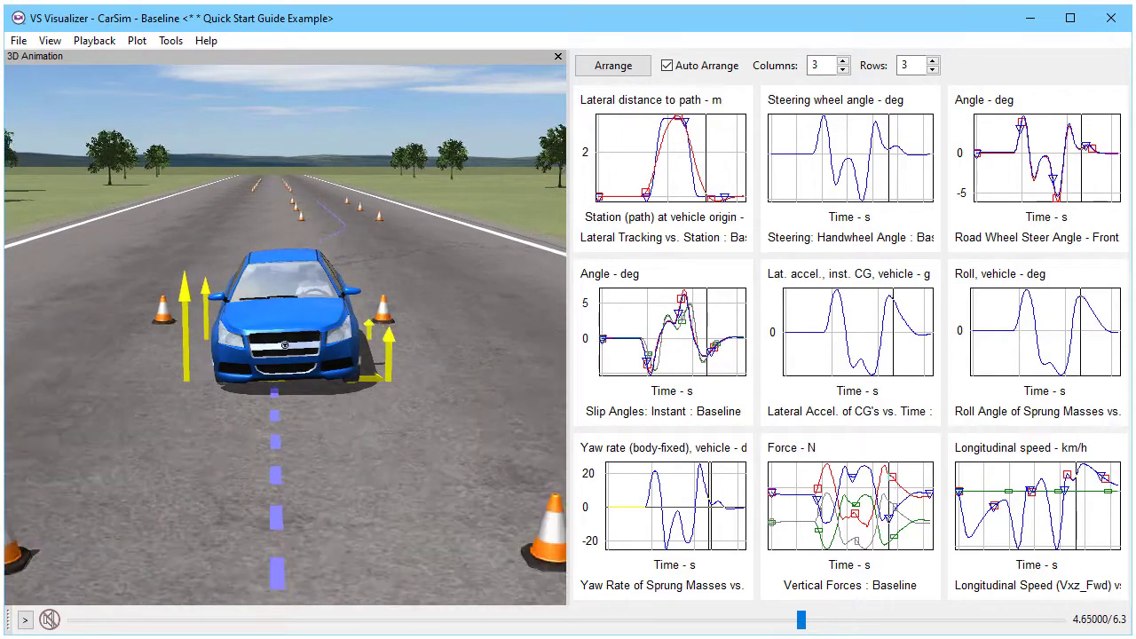
key("Right")
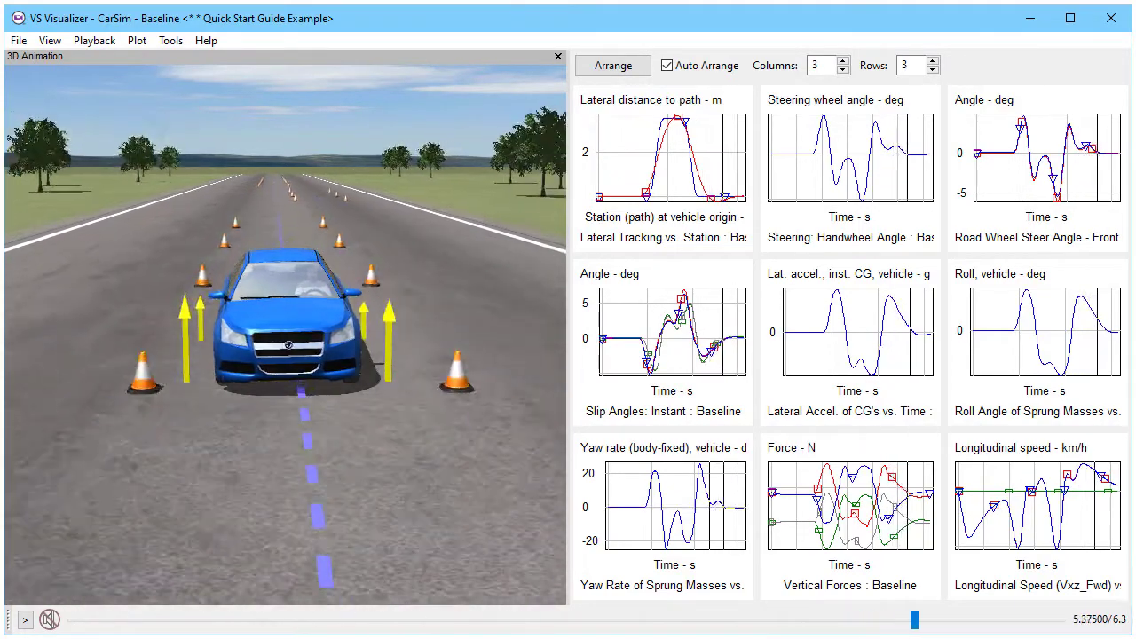
key("Left")
key("Left")
key("Left")
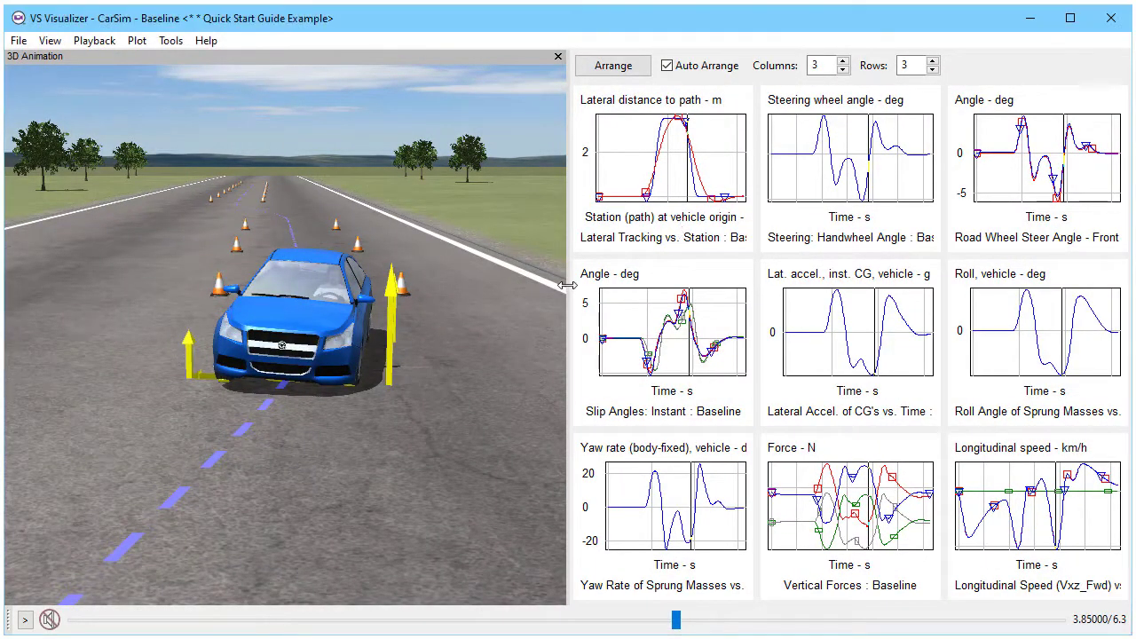
- Widen the plot pane beside the 3-D view and maximize the Lateral distance to path plot
left_click_drag(568, 285, 469, 274)
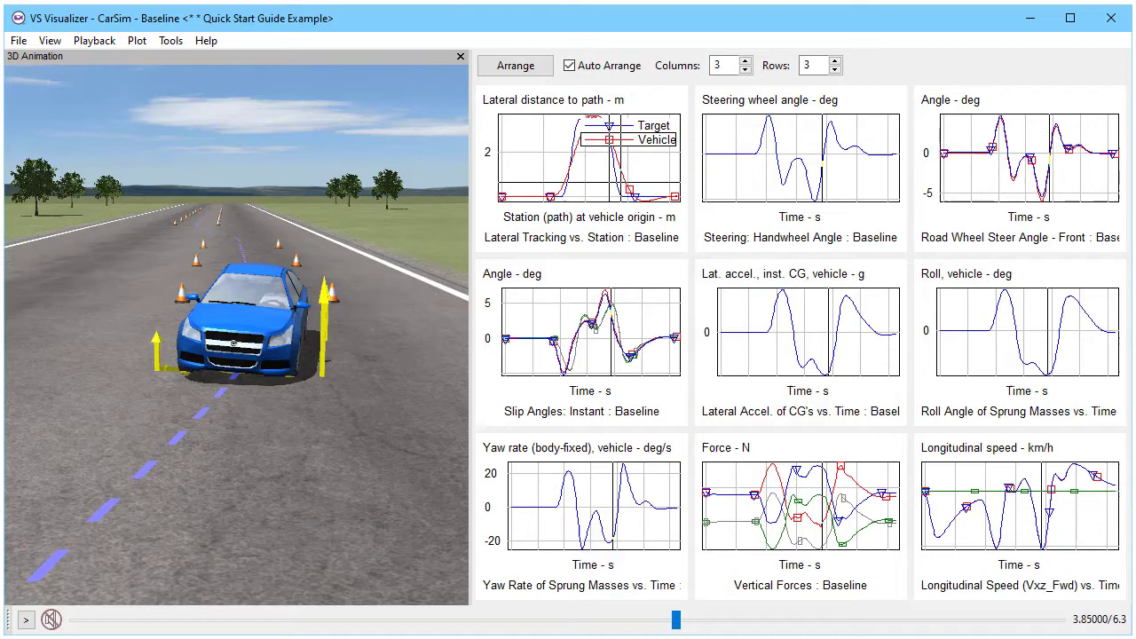
double_click(581, 160)
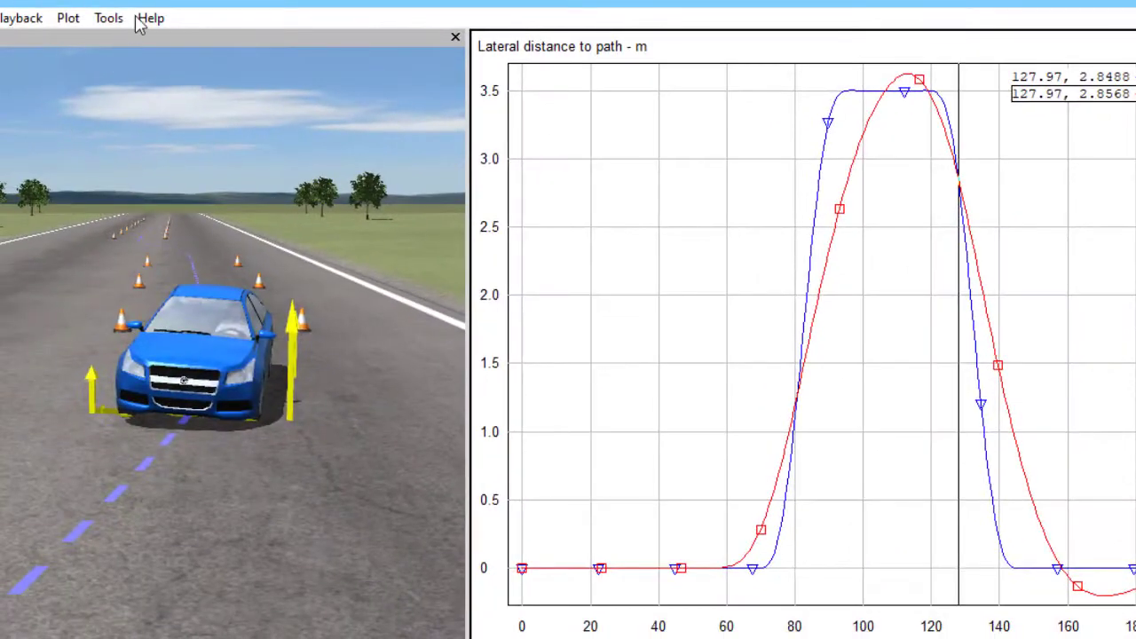
left_click(149, 20)
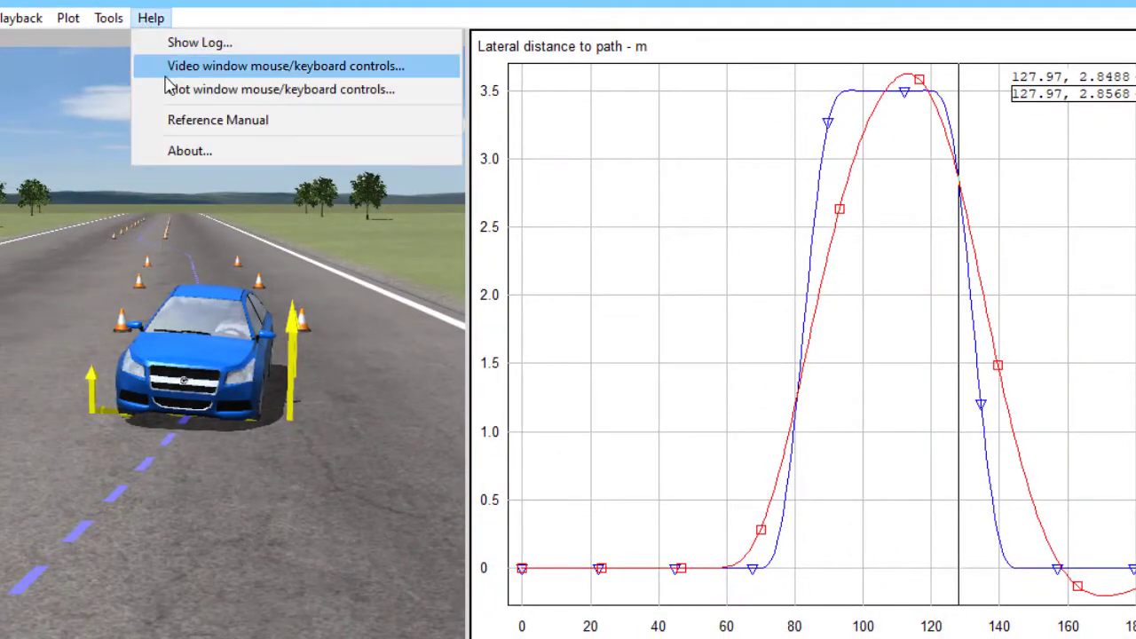
left_click(167, 73)
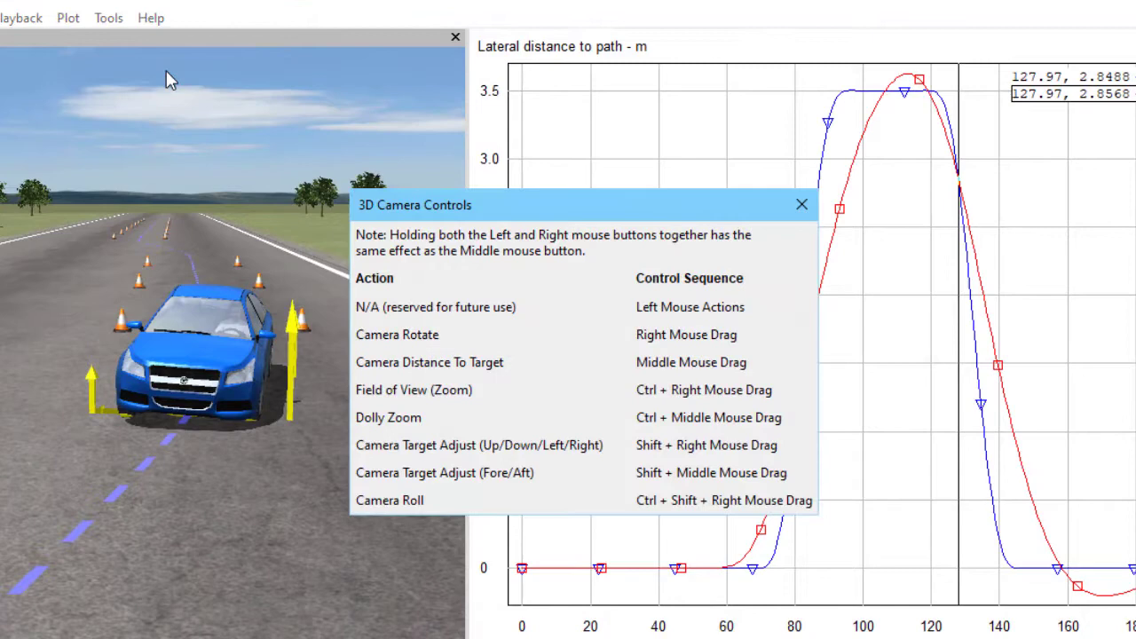
left_click(803, 207)
left_click(148, 18)
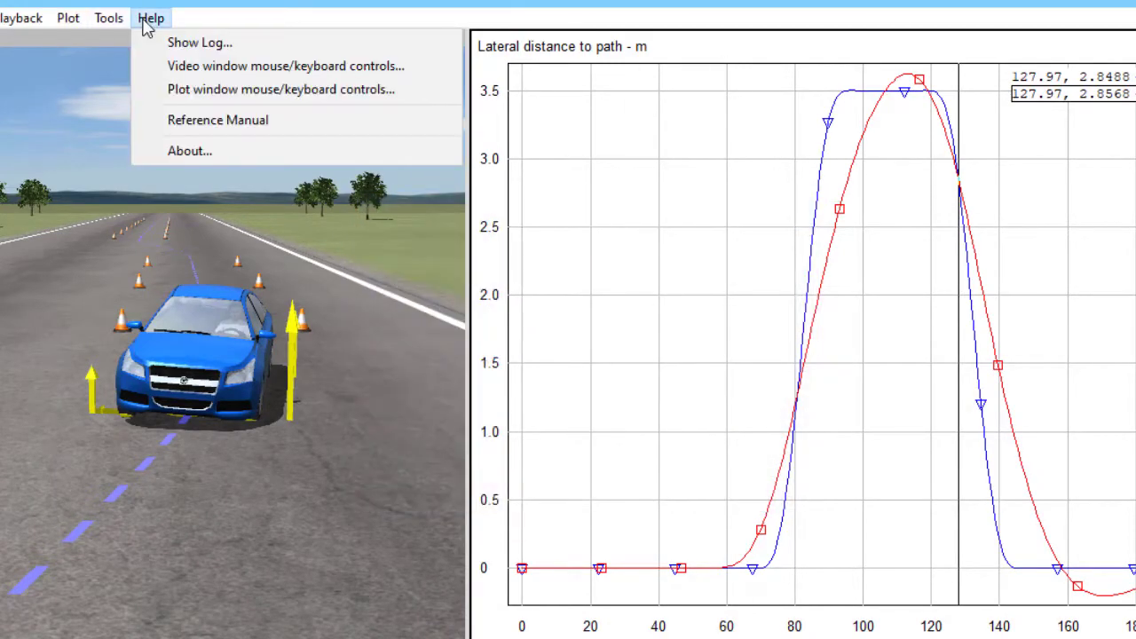
left_click(184, 88)
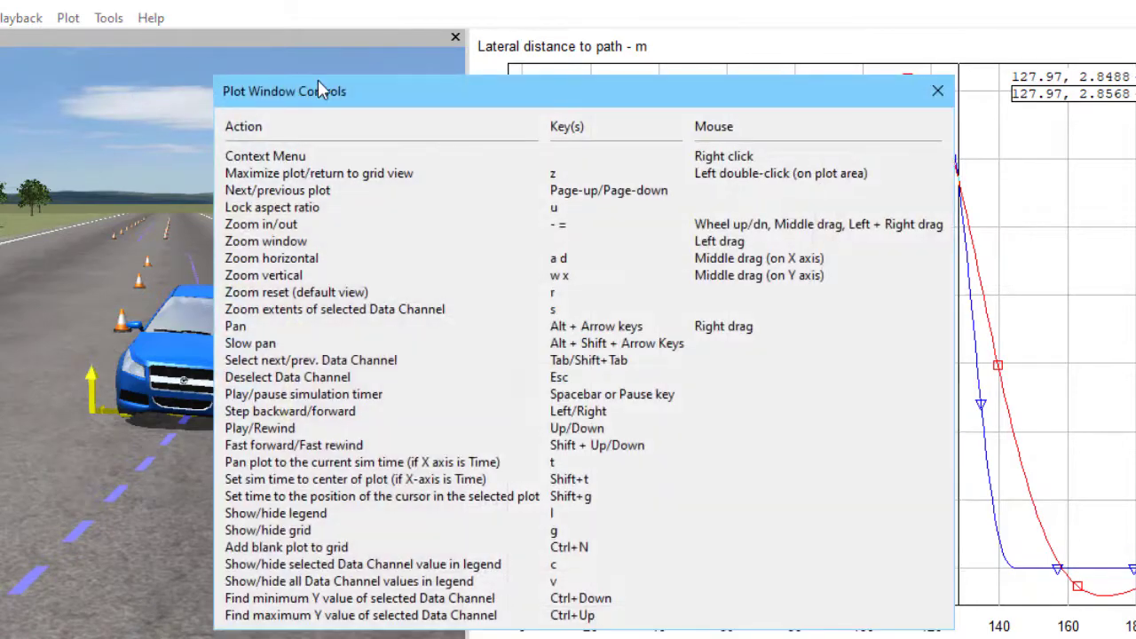
left_click_drag(371, 99, 247, 109)
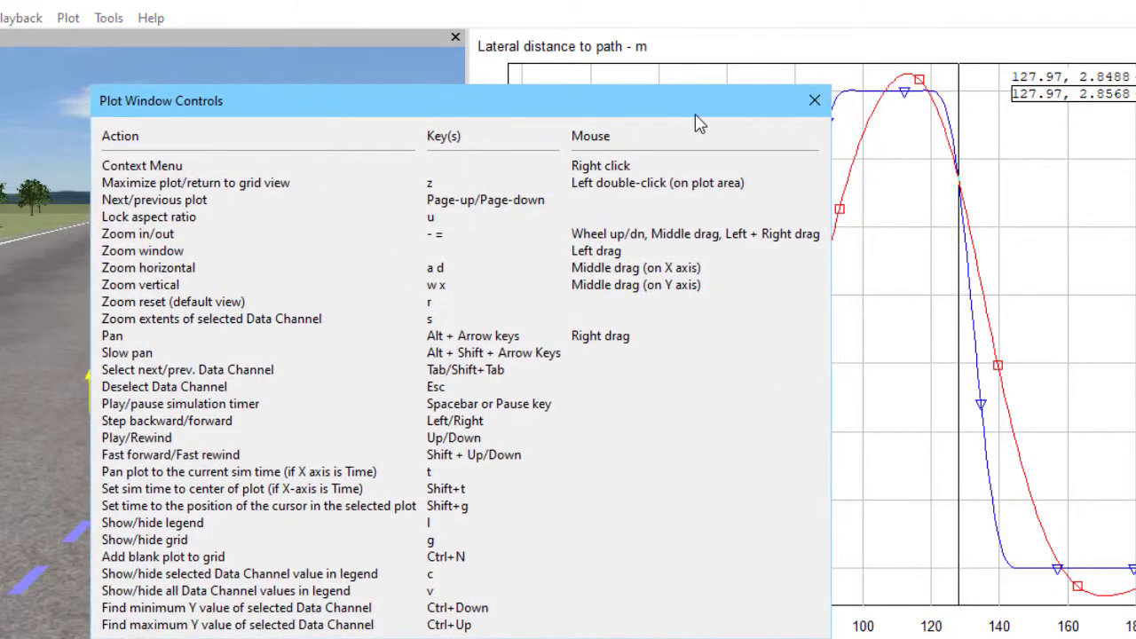
left_click(813, 104)
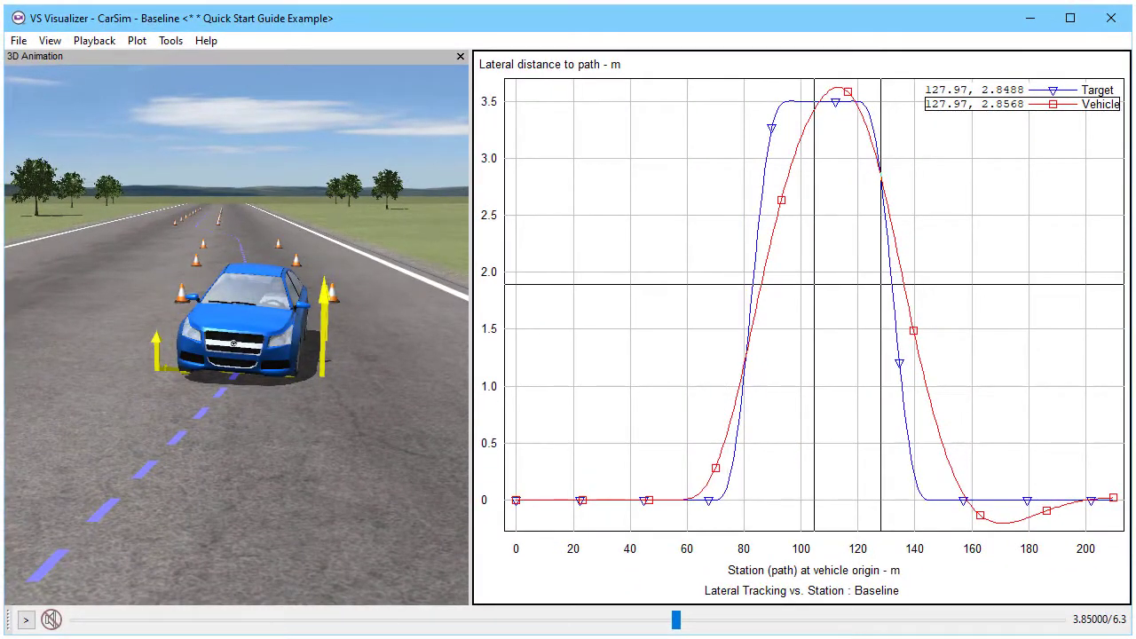
- Pan and zoom into the peak of the lateral distance curves, then reset to the 3x3 grid
left_click_drag(812, 296, 849, 301)
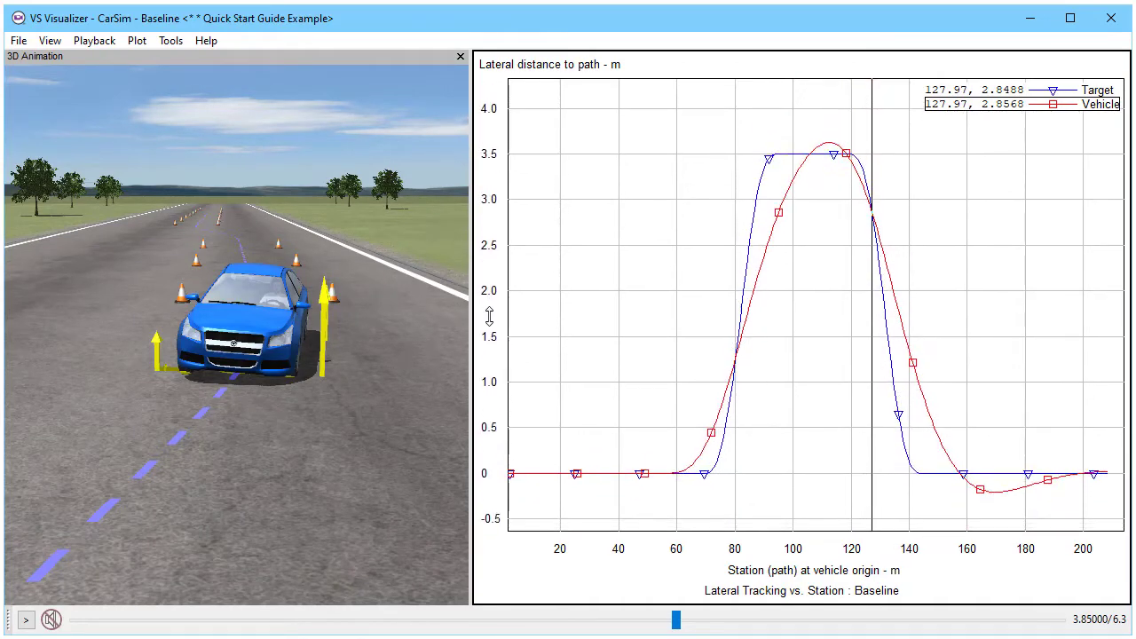
left_click_drag(645, 284, 644, 314)
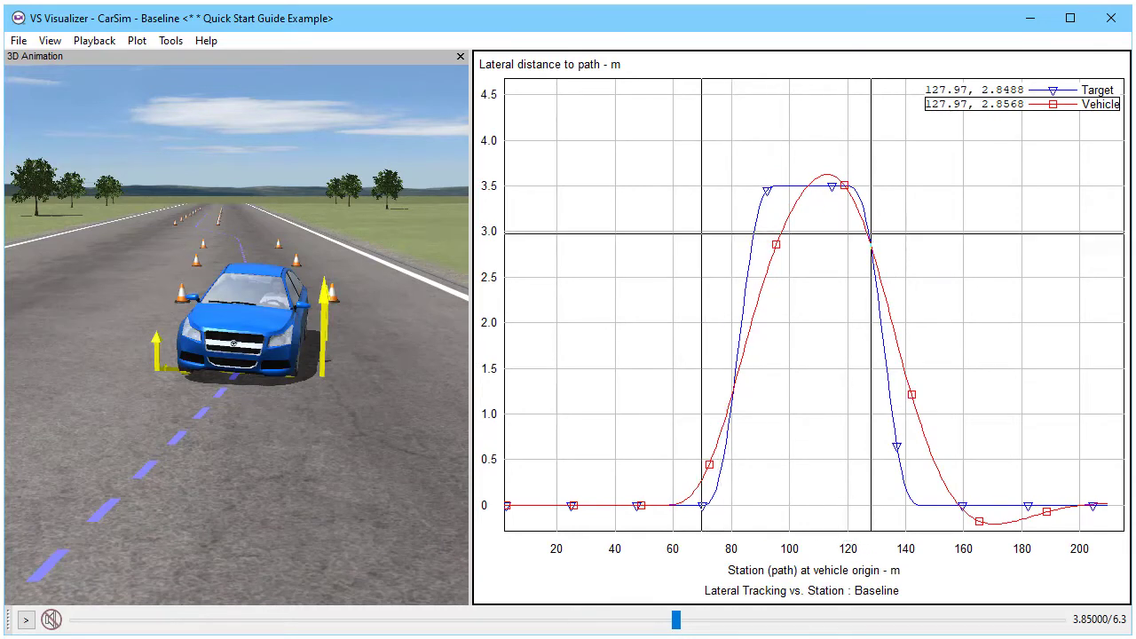
left_click_drag(722, 157, 894, 291)
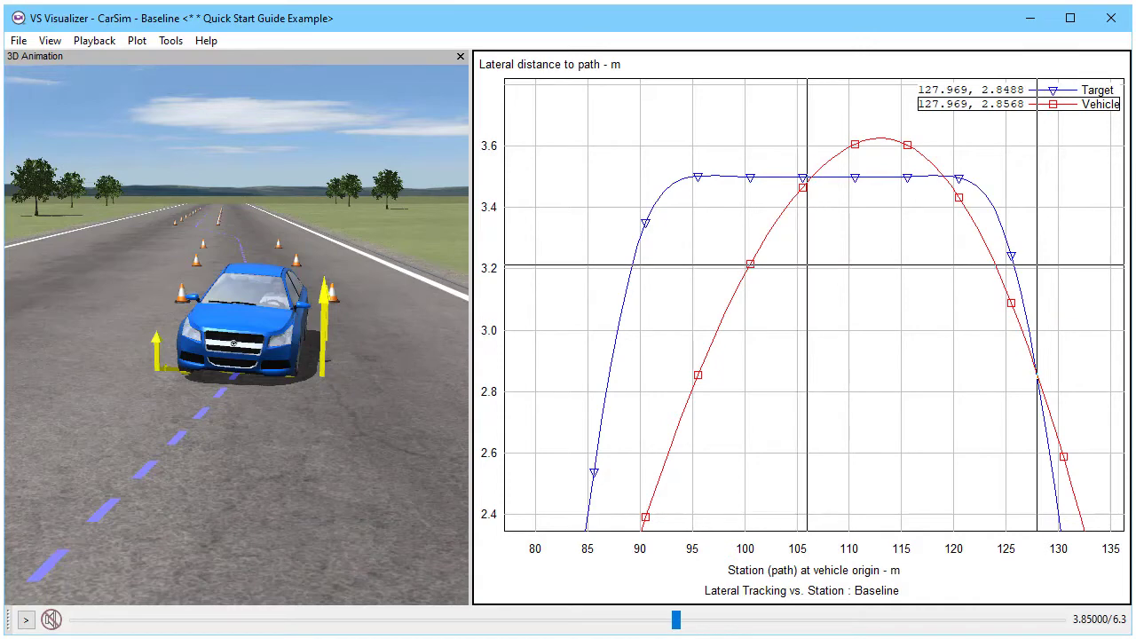
double_click(809, 266)
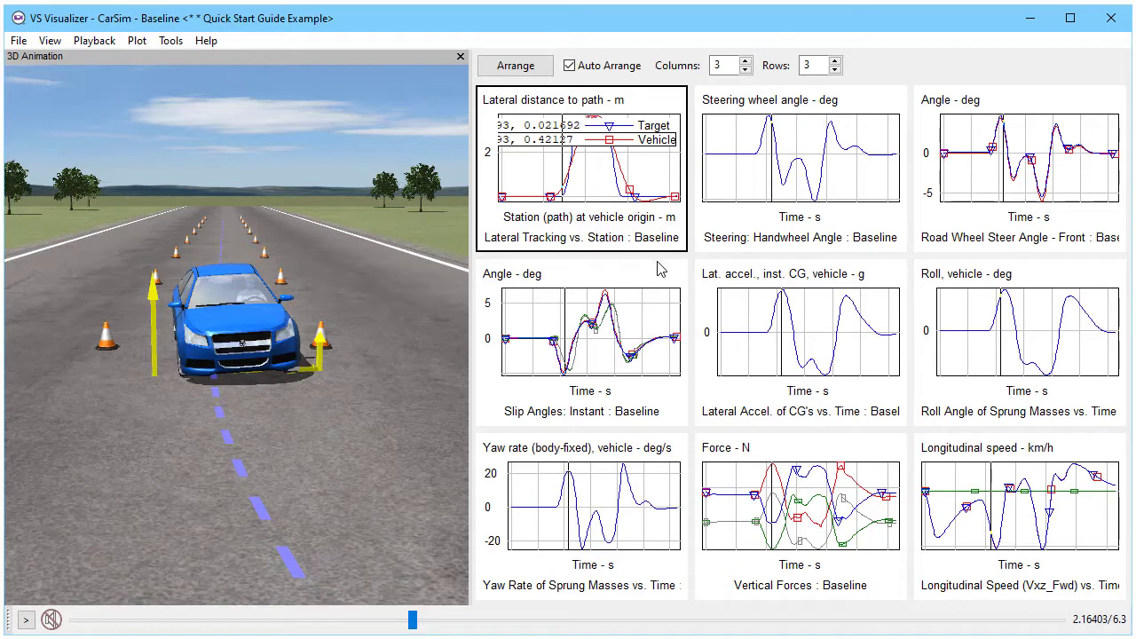
- Cycle the plot selection with Shift+Tab and Tab until Steering wheel angle is selected
key("shift+Tab")
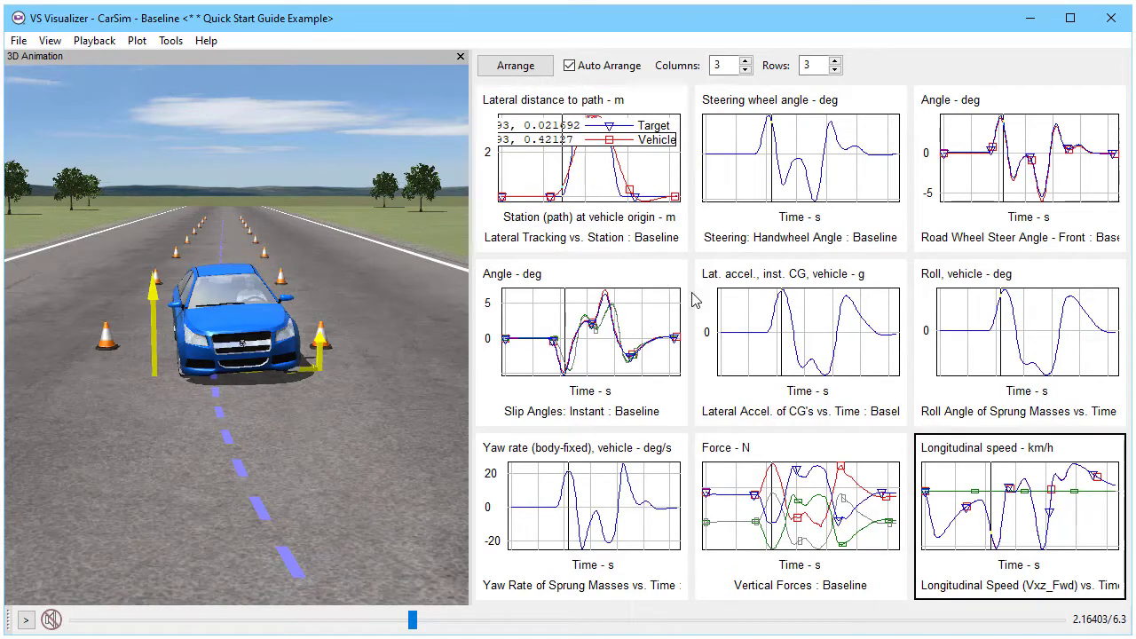
key("shift+Tab")
key("shift+Tab")
key("shift+Tab")
key("shift+Tab")
key("shift+Tab")
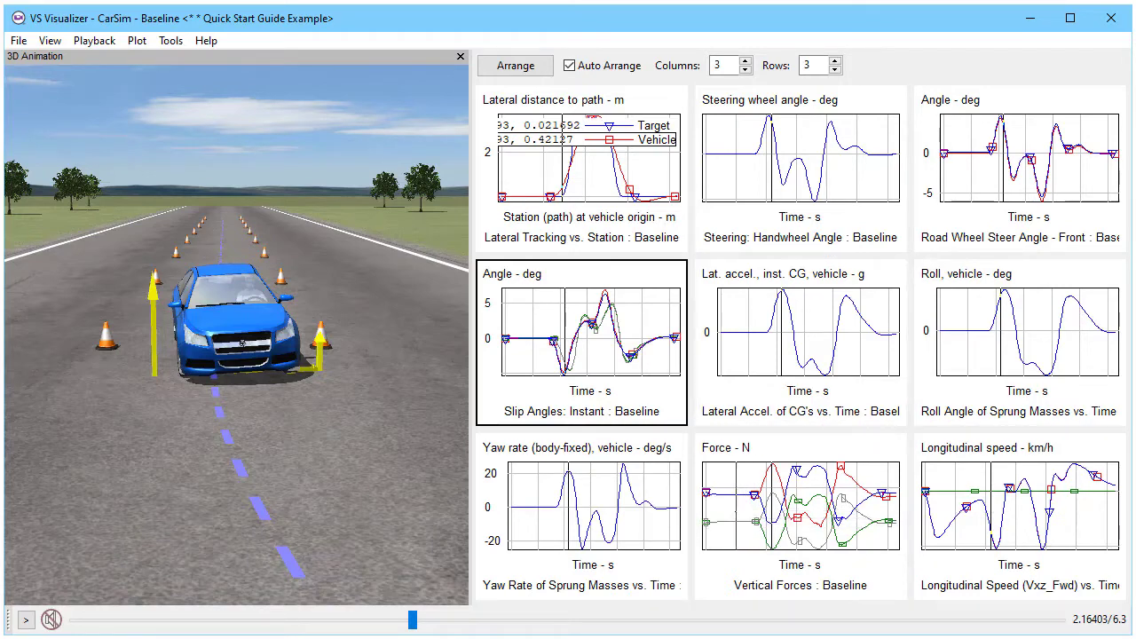
key("Tab")
key("Tab")
key("Tab")
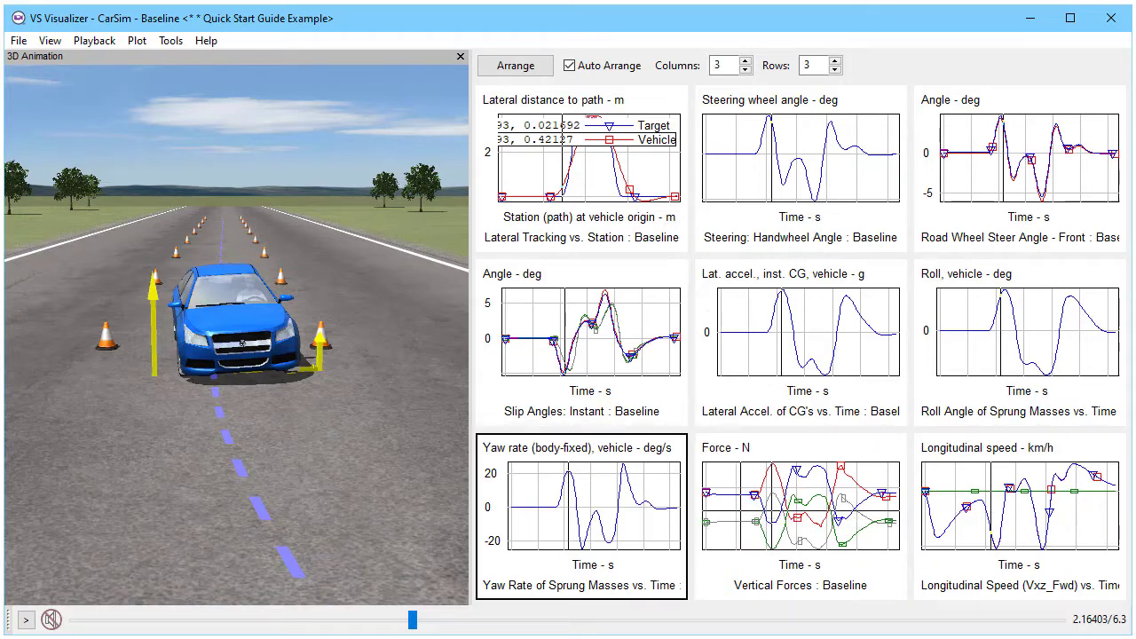
key("Tab")
key("Tab")
key("Tab")
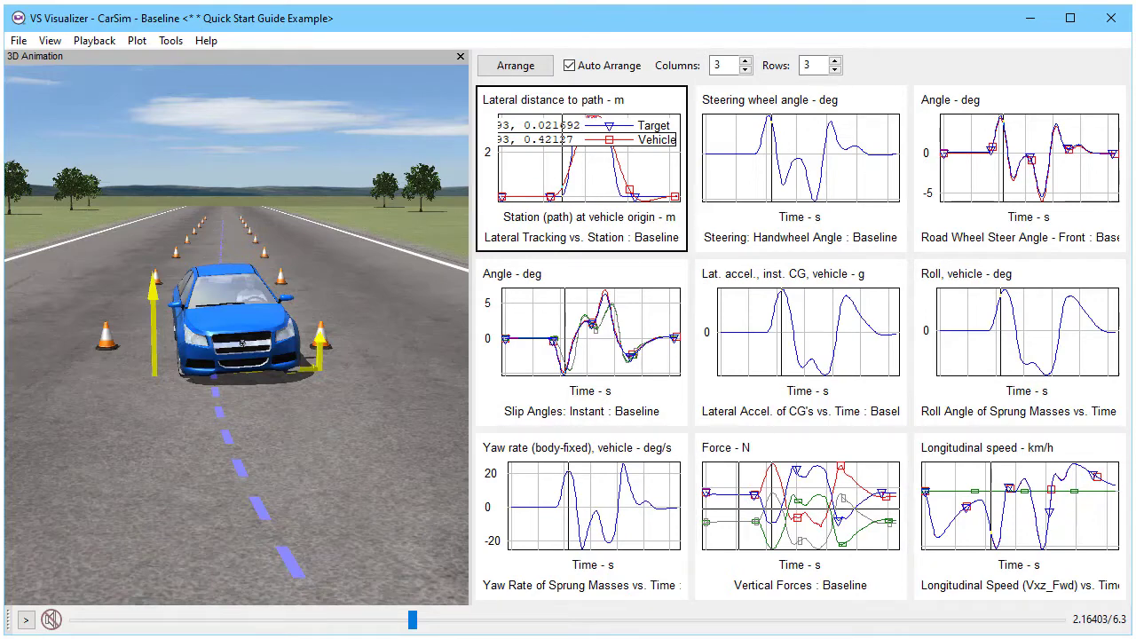
key("Tab")
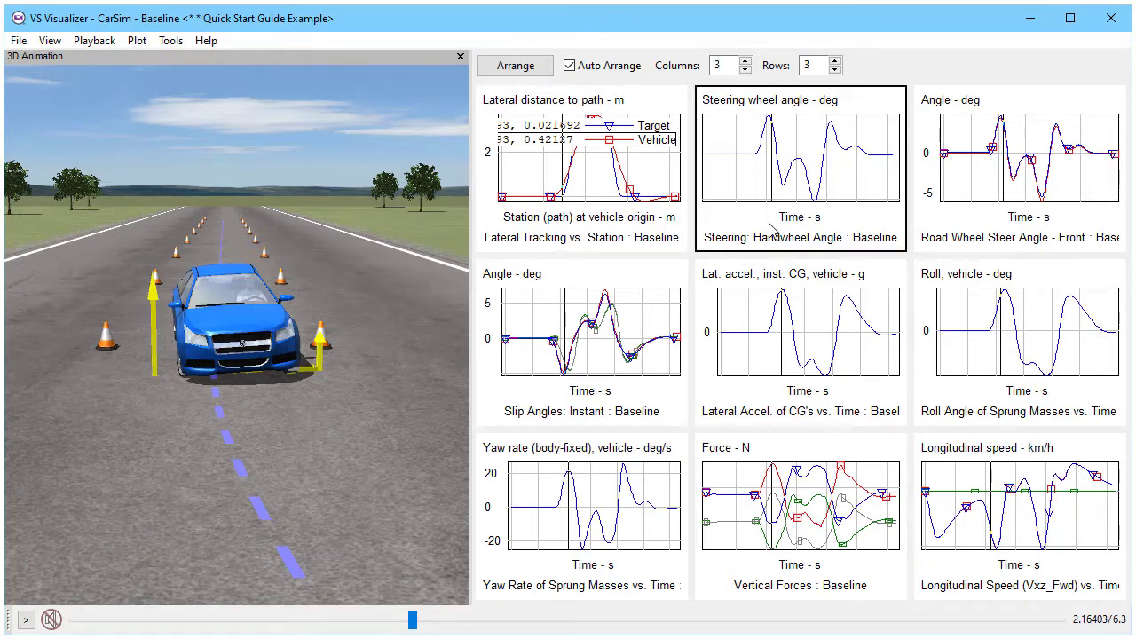
- Maximize the Steering wheel angle plot and jump to its −104.57° minimum at 3.575 s
double_click(776, 238)
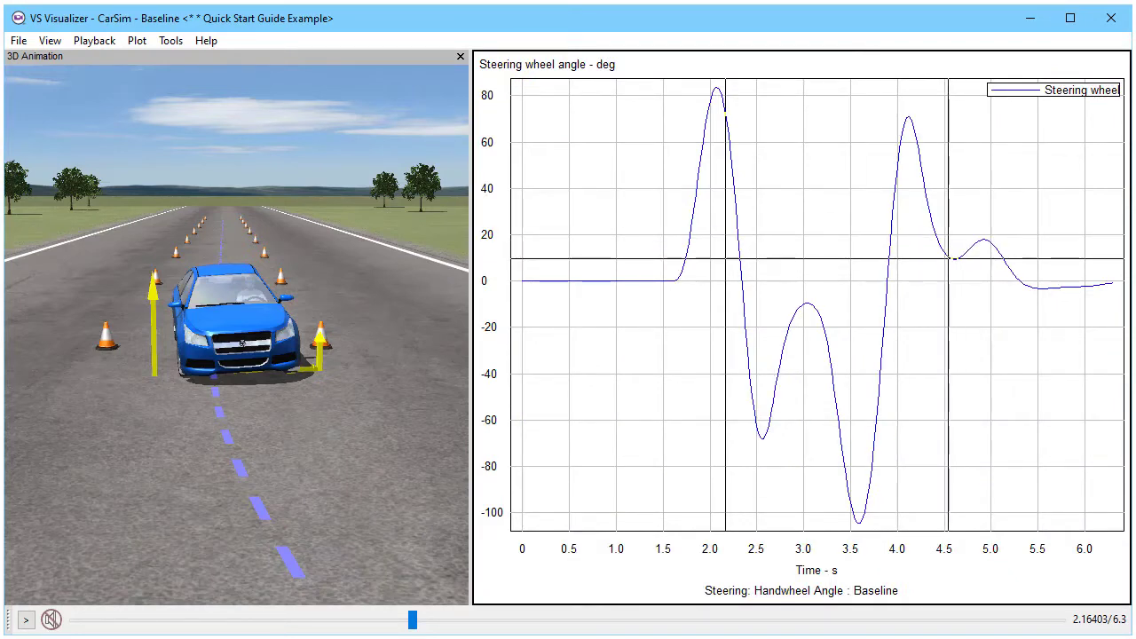
double_click(949, 259)
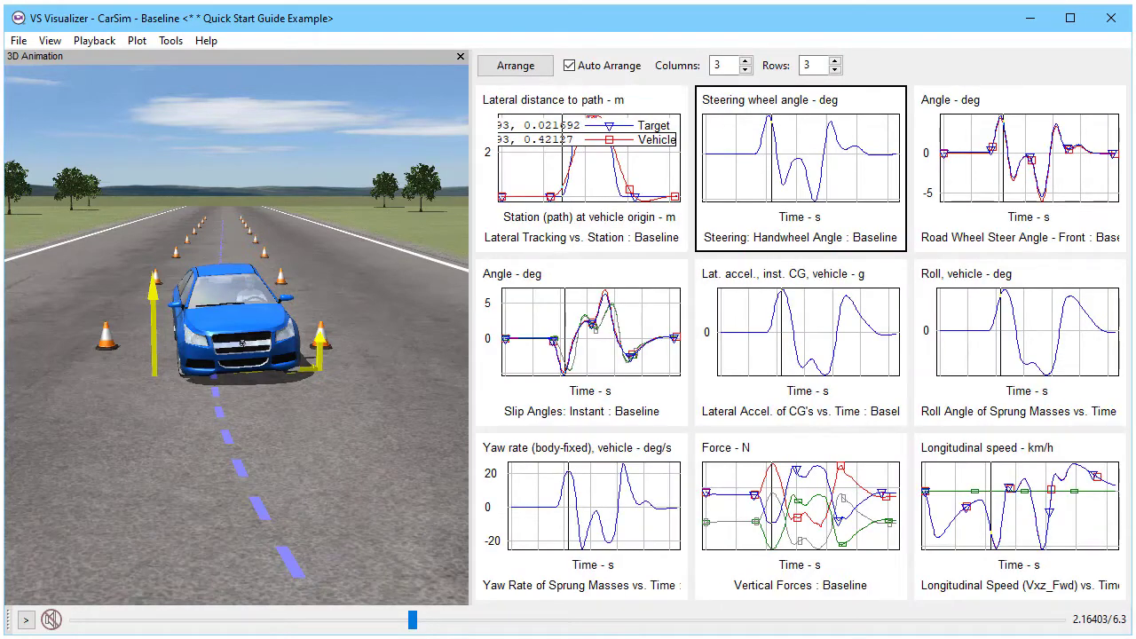
double_click(892, 236)
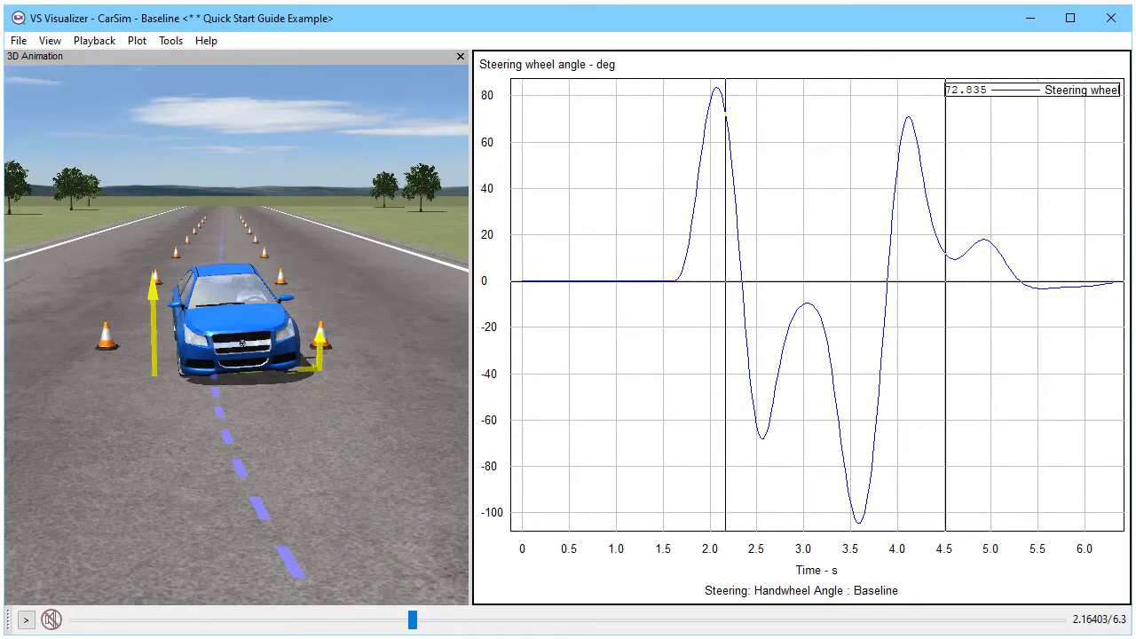
left_click(716, 92)
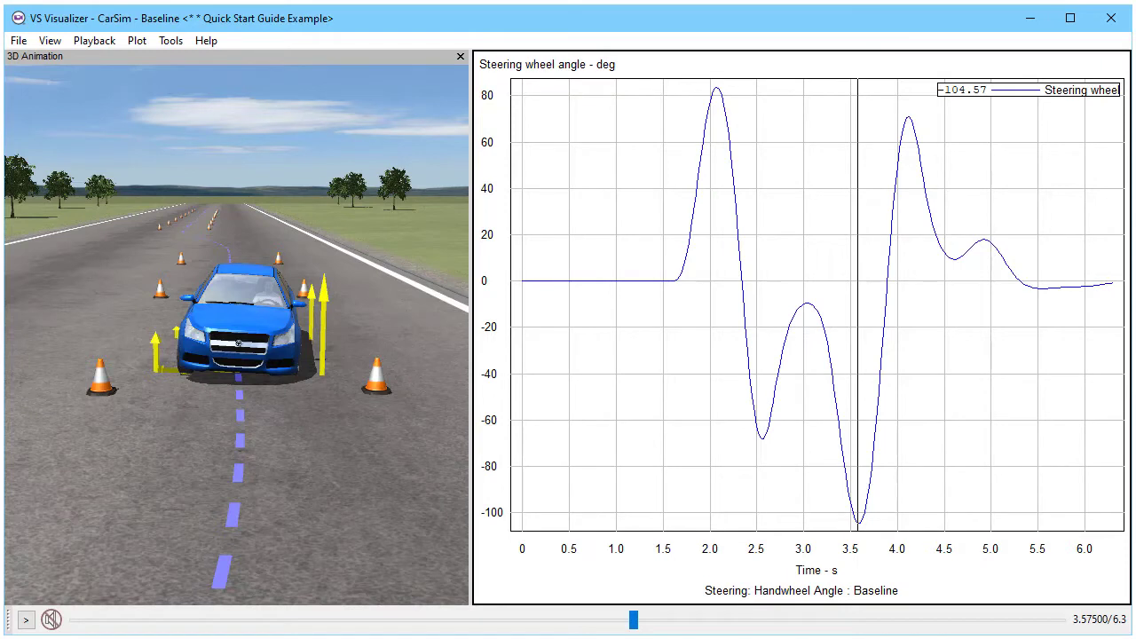
- Create a new empty plot via Plot > Create new Plot and move it over the steering chart
left_click(137, 42)
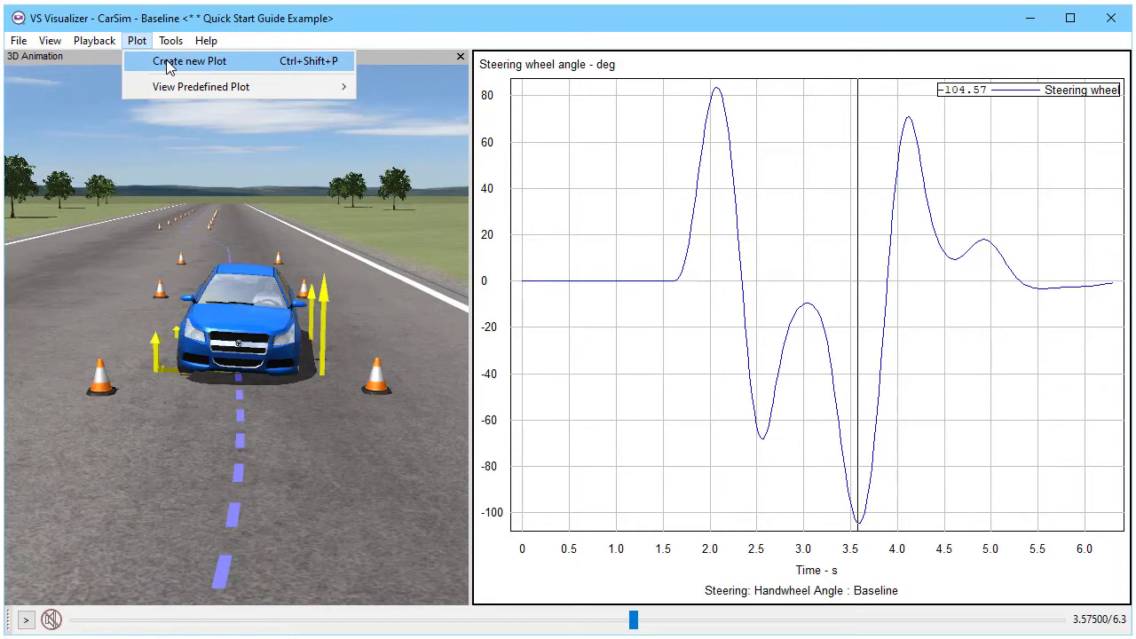
left_click(171, 62)
left_click_drag(18, 127, 968, 156)
- Open the Data Manager and scroll down to the wheel-center X coordinate variables
left_click(50, 41)
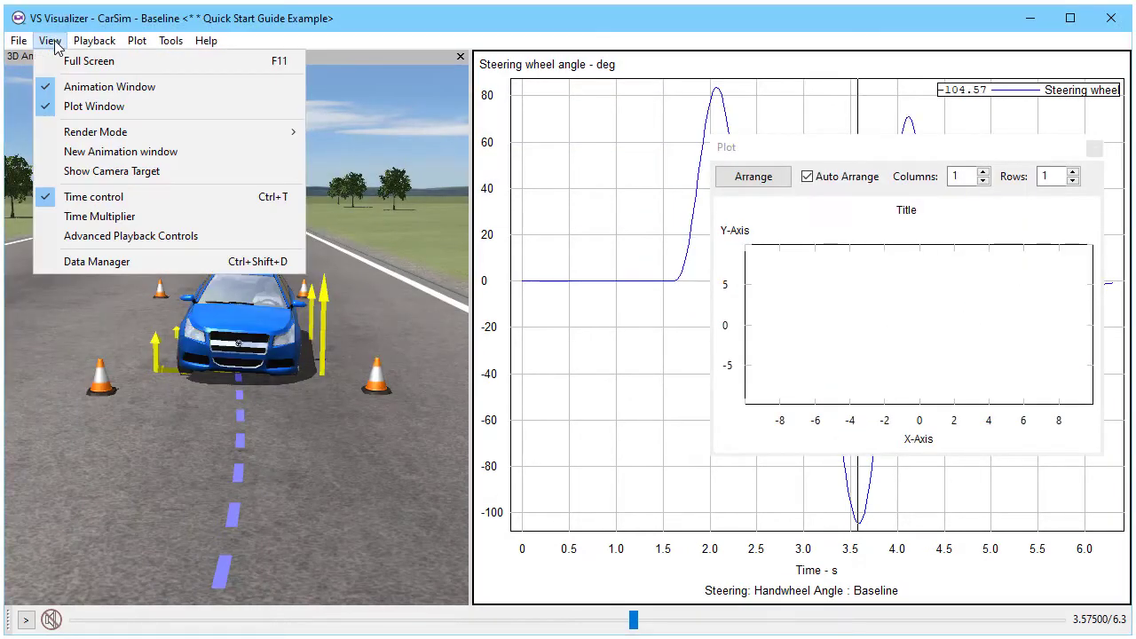
left_click(100, 267)
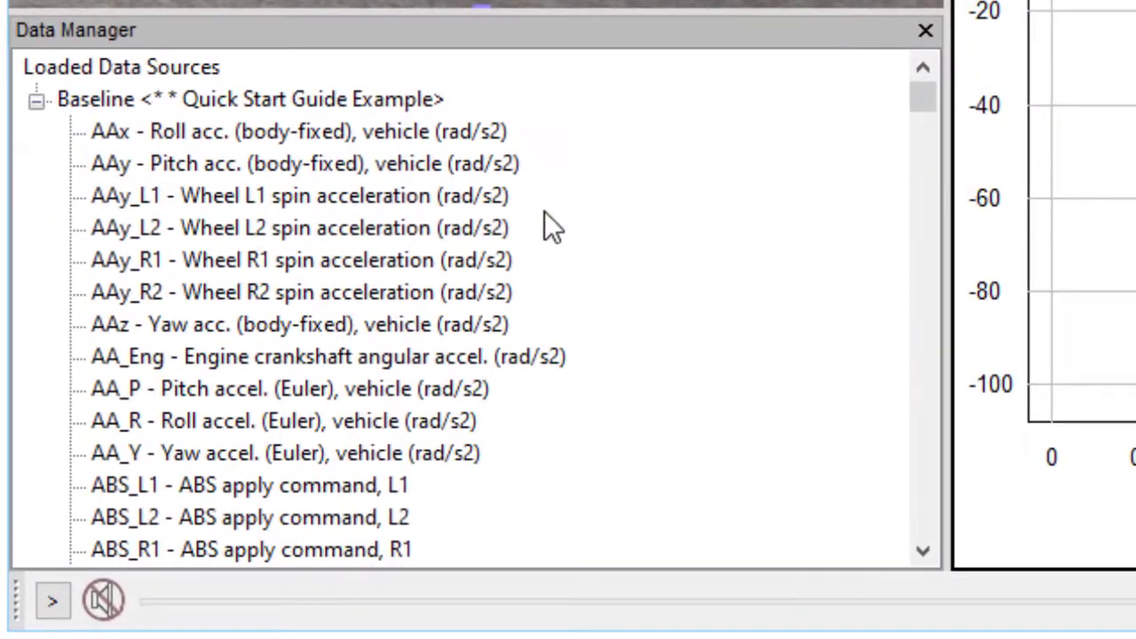
scroll(406, 259, "down", 7)
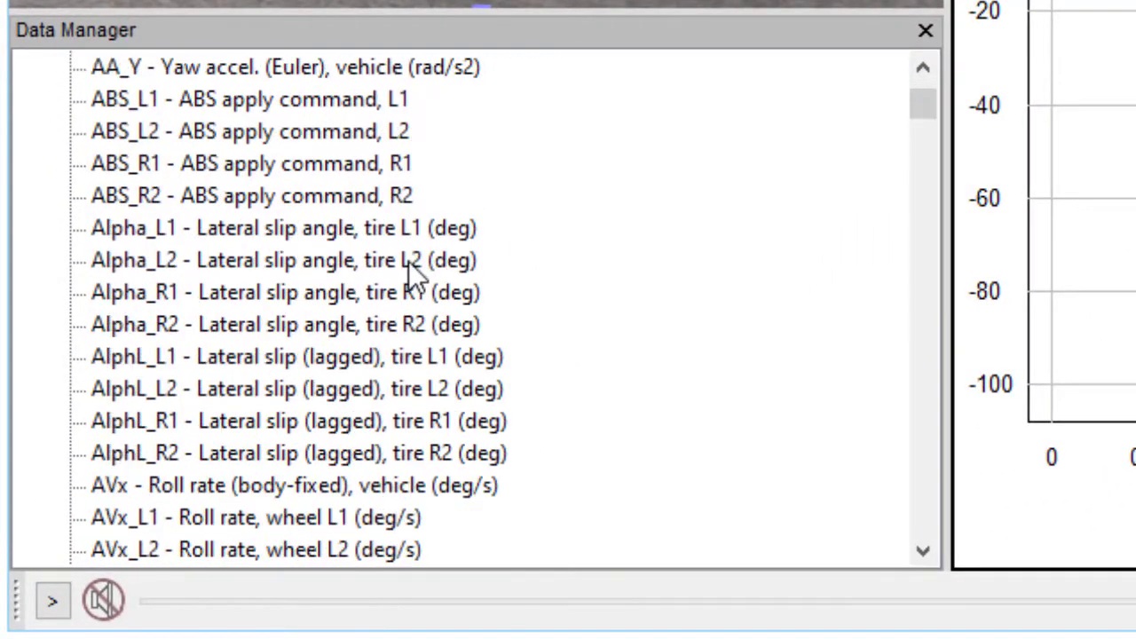
scroll(401, 255, "down", 2)
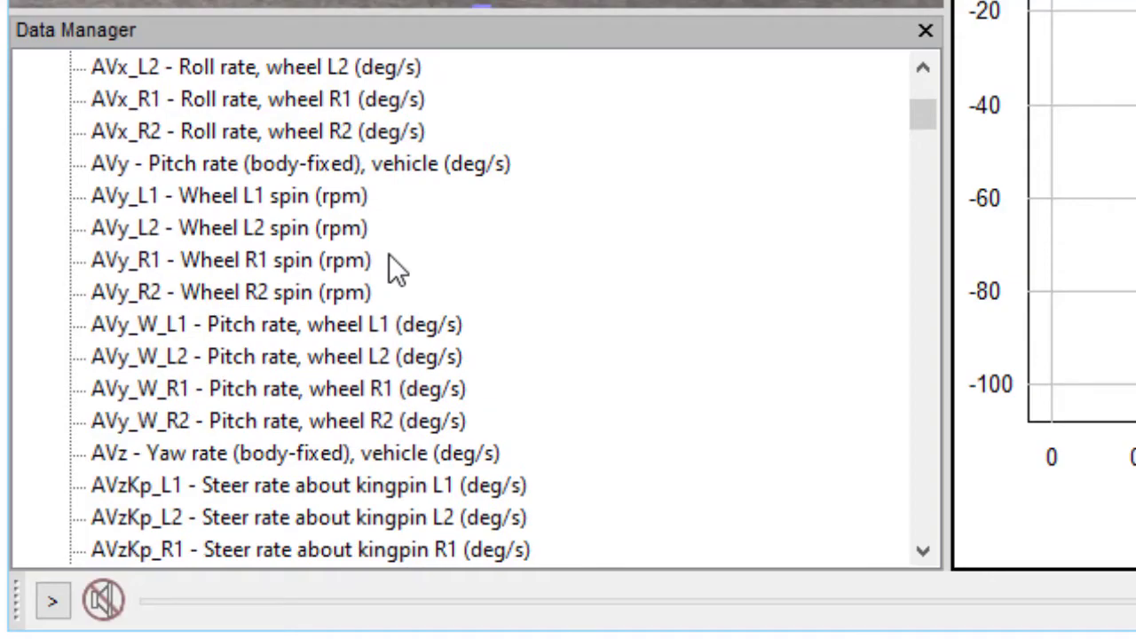
scroll(387, 257, "down", 2)
left_click_drag(928, 120, 880, 479)
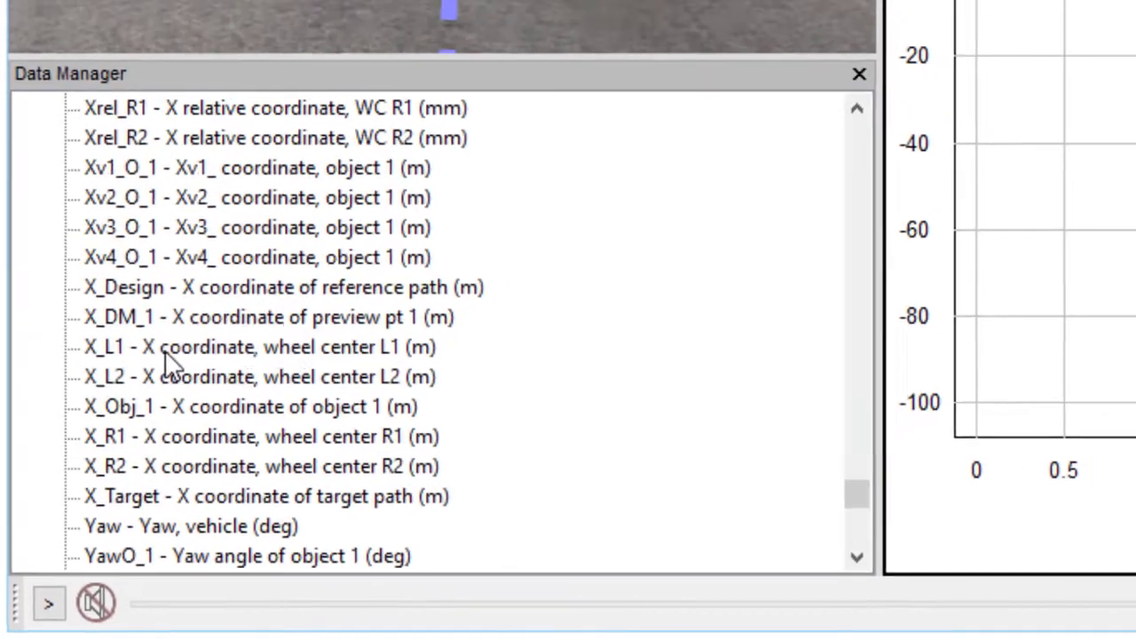
- Add X_L1 and X_L2 wheel-center X coordinates to the new plot
left_click(169, 353)
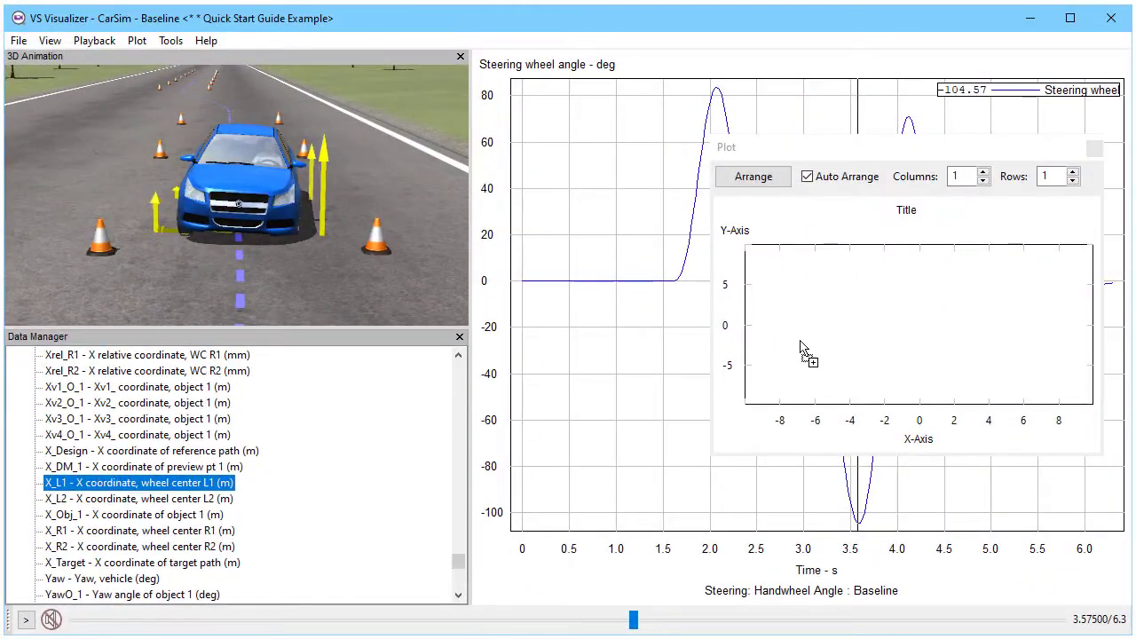
left_click_drag(801, 346, 841, 337)
left_click_drag(133, 502, 334, 456)
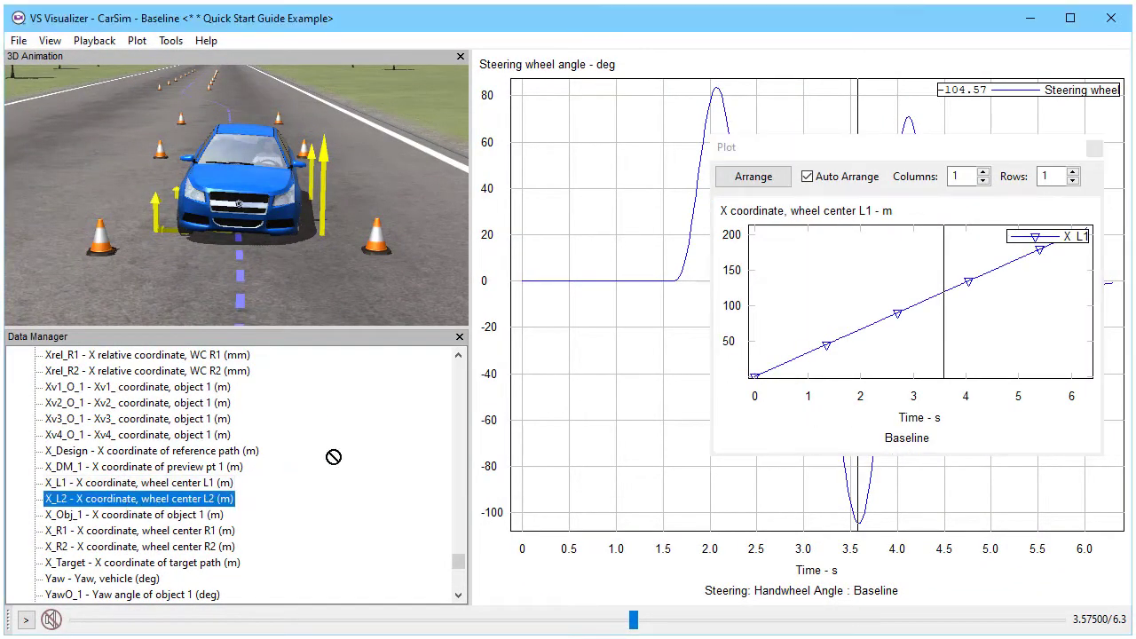
left_click_drag(840, 316, 841, 318)
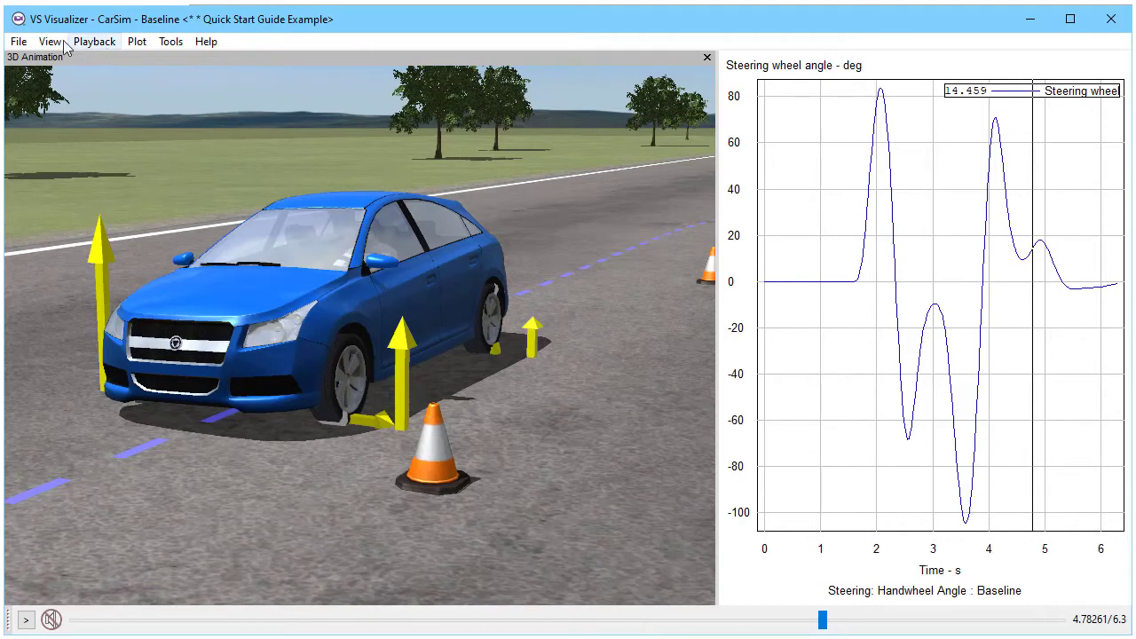
- Turn on View > Time Multiplier and View > Advanced Playback Controls
left_click(51, 41)
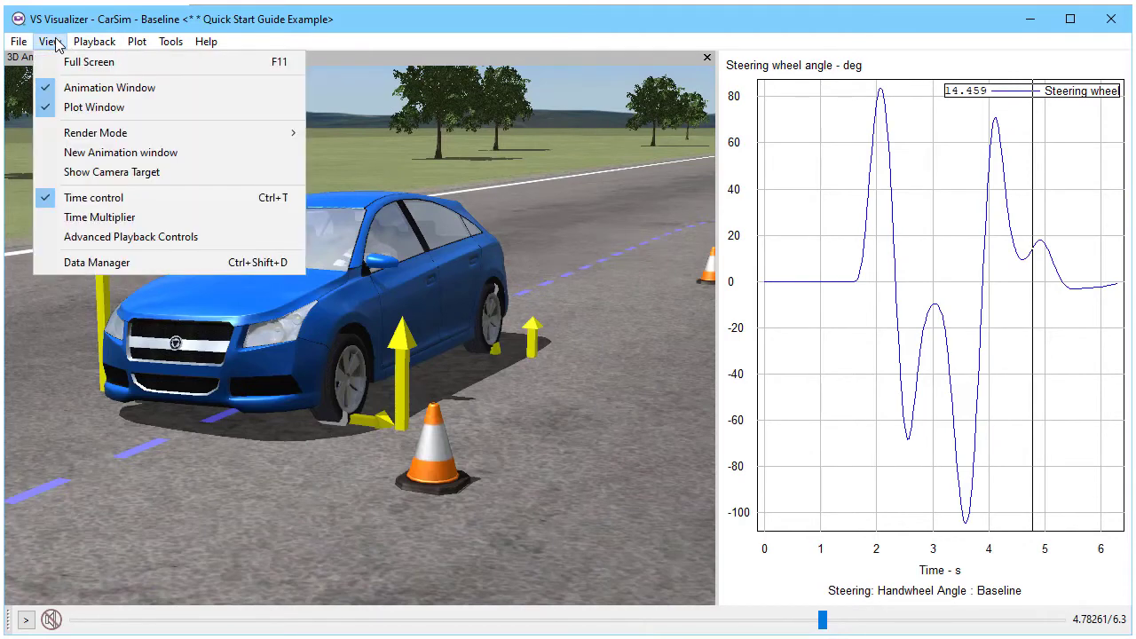
left_click(94, 217)
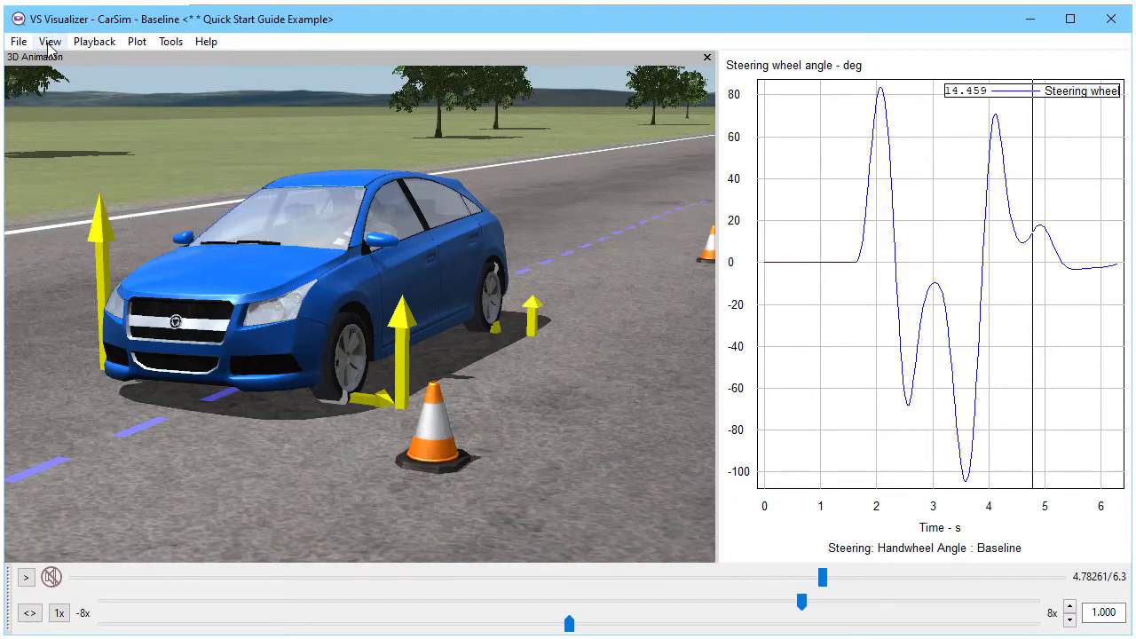
left_click(51, 42)
left_click(94, 237)
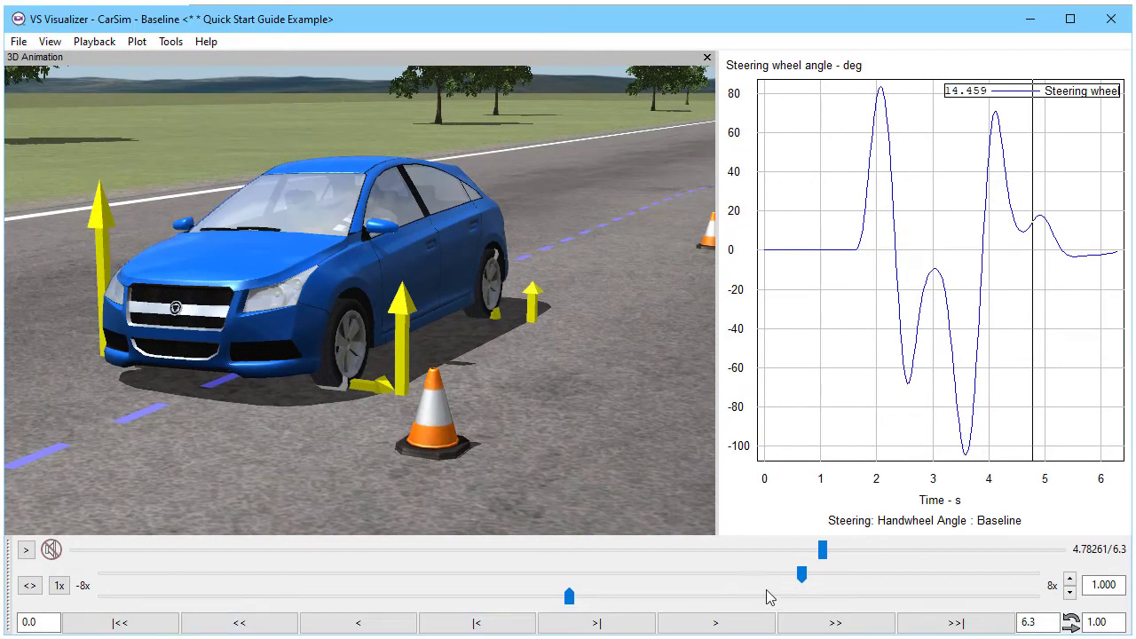
- Shuttle the animation slowly forward, play it in reverse, then forward at normal speed
left_click_drag(569, 599, 608, 591)
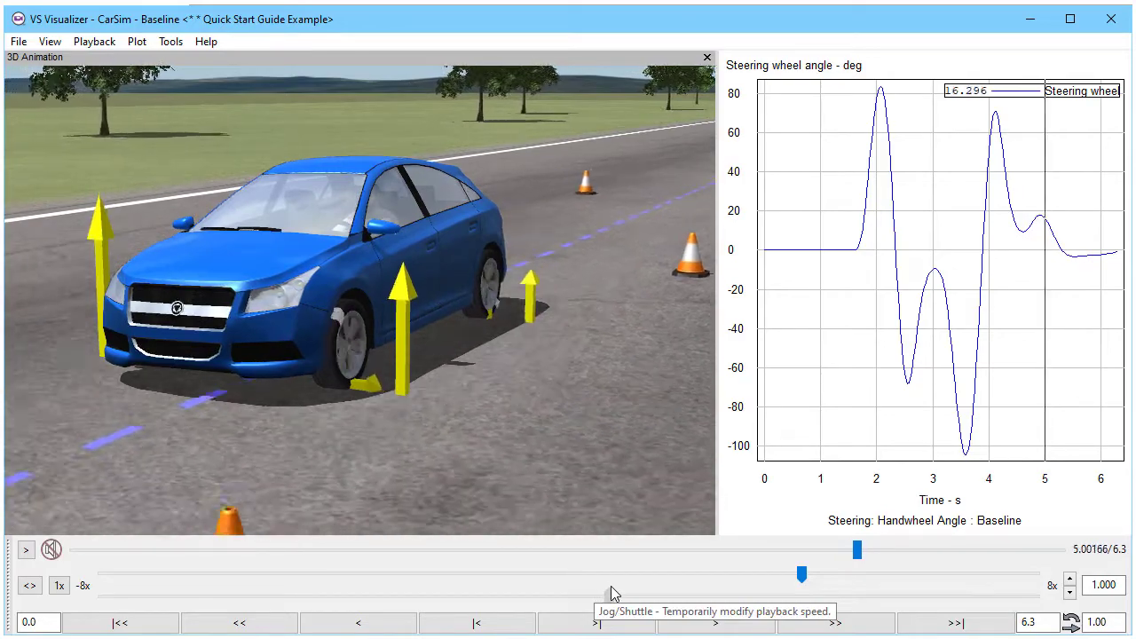
left_click(359, 624)
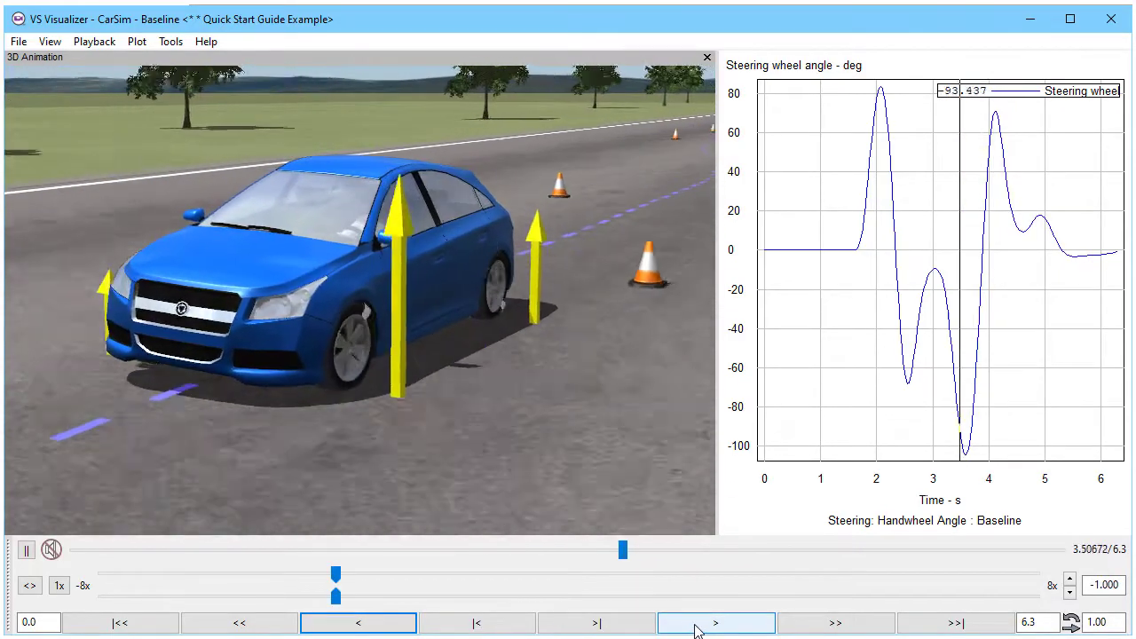
left_click(696, 627)
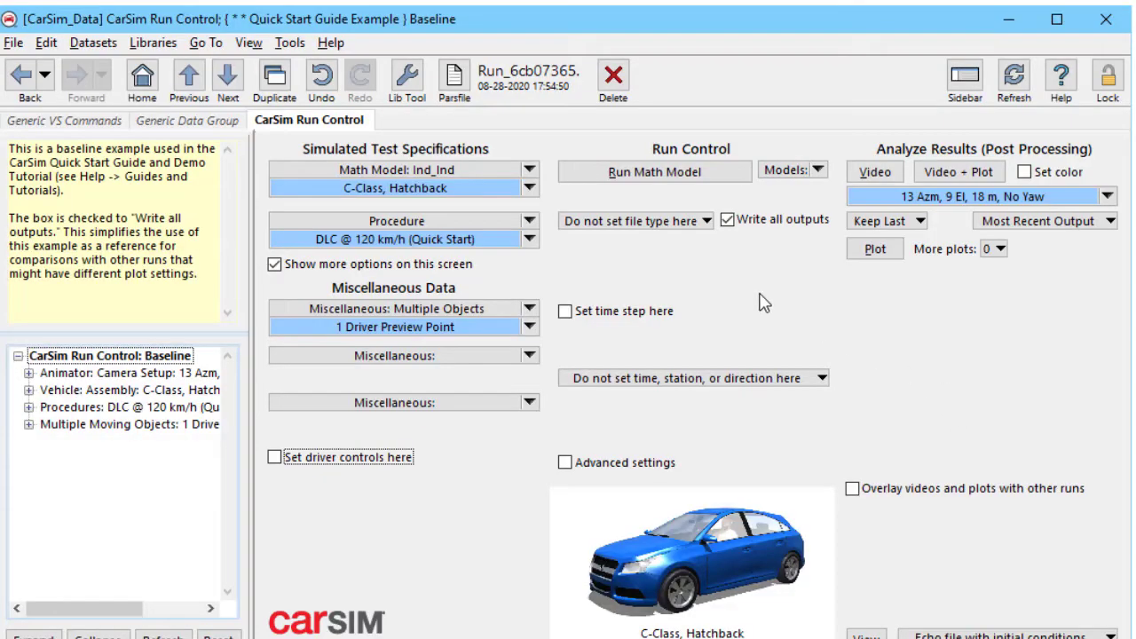
- Open CarSim's Help menu to browse the Guides and Tutorials list
left_click(331, 43)
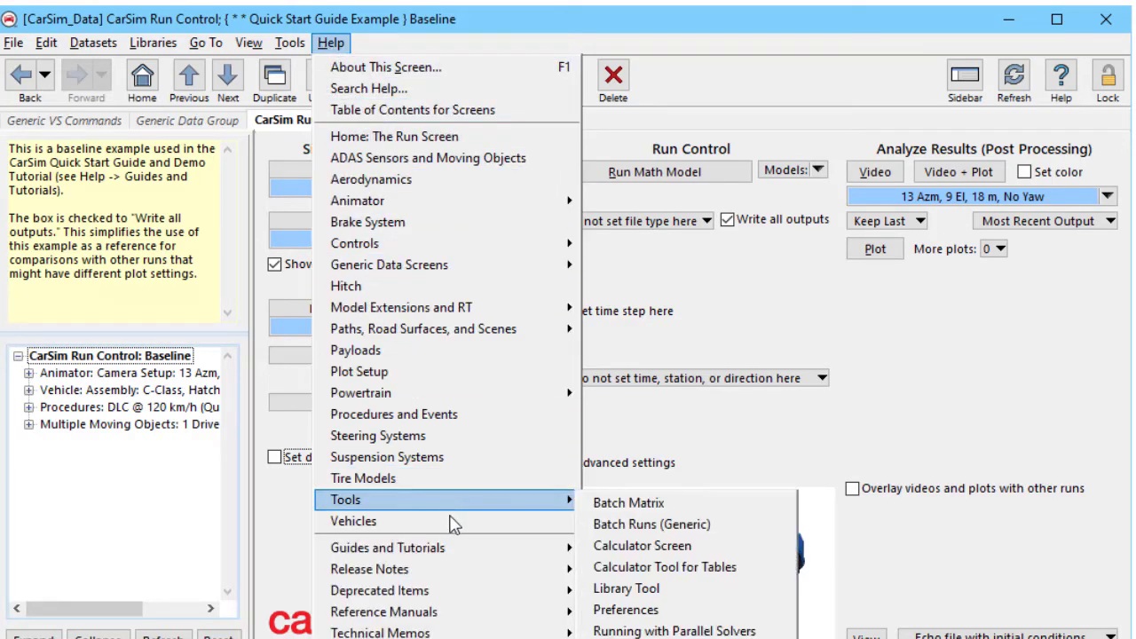
mouse_move(436, 548)
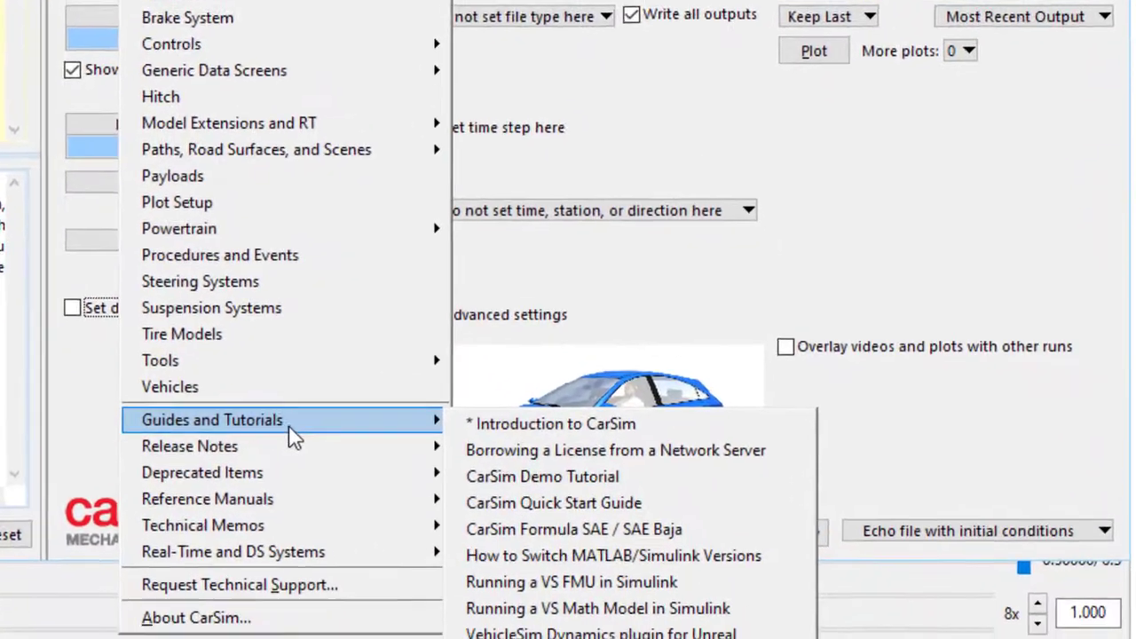